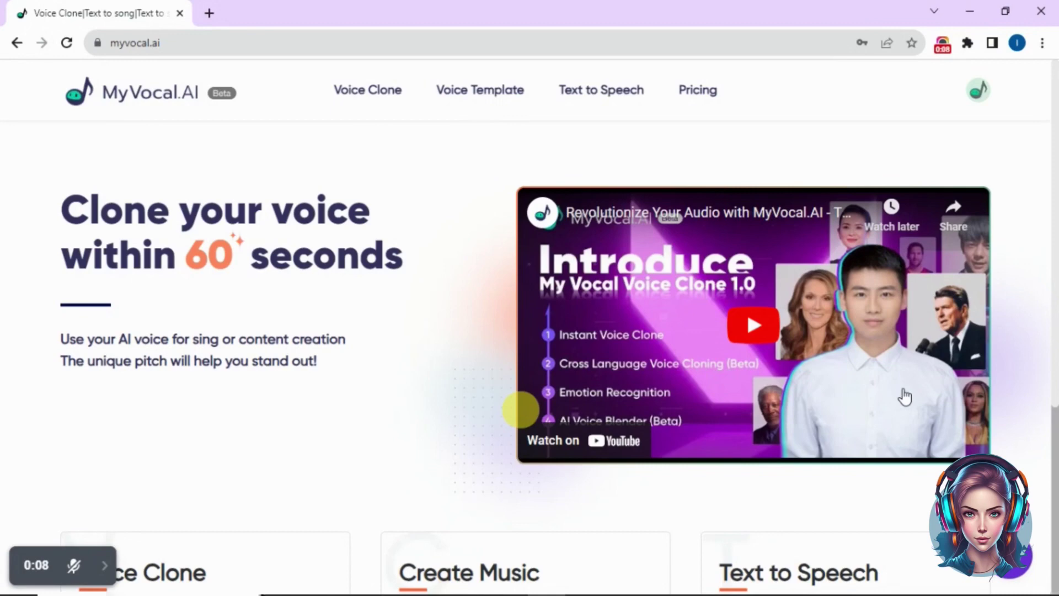
scroll(1048, 380, "down", 1)
scroll(1046, 379, "down", 1)
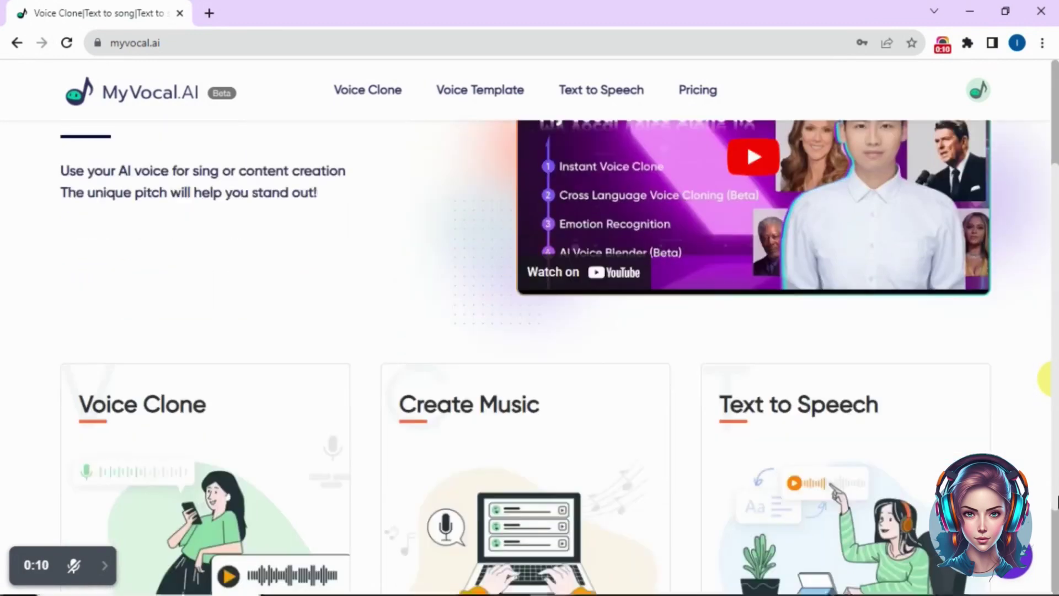
scroll(1048, 379, "down", 1)
scroll(1047, 379, "down", 1)
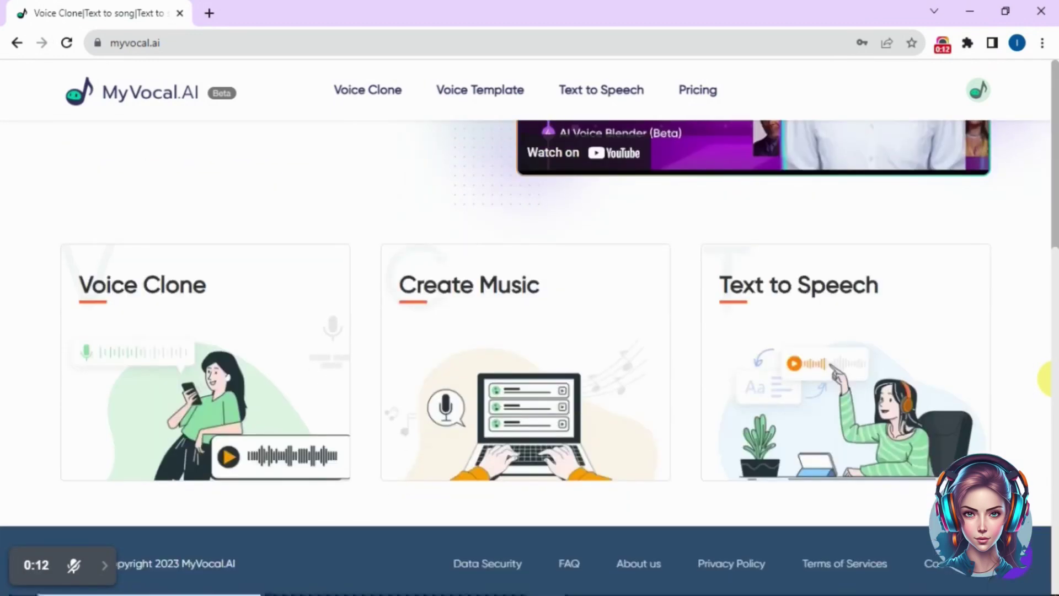
scroll(1047, 380, "up", 1)
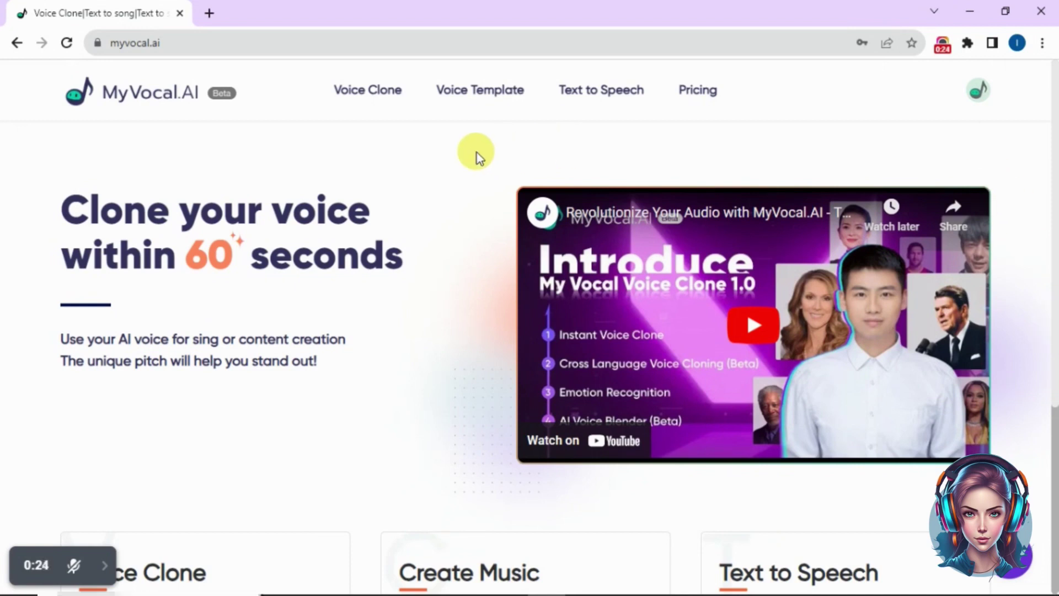
- Go to the Voice Clone page listing 25 sample sentences to read aloud
left_click(374, 112)
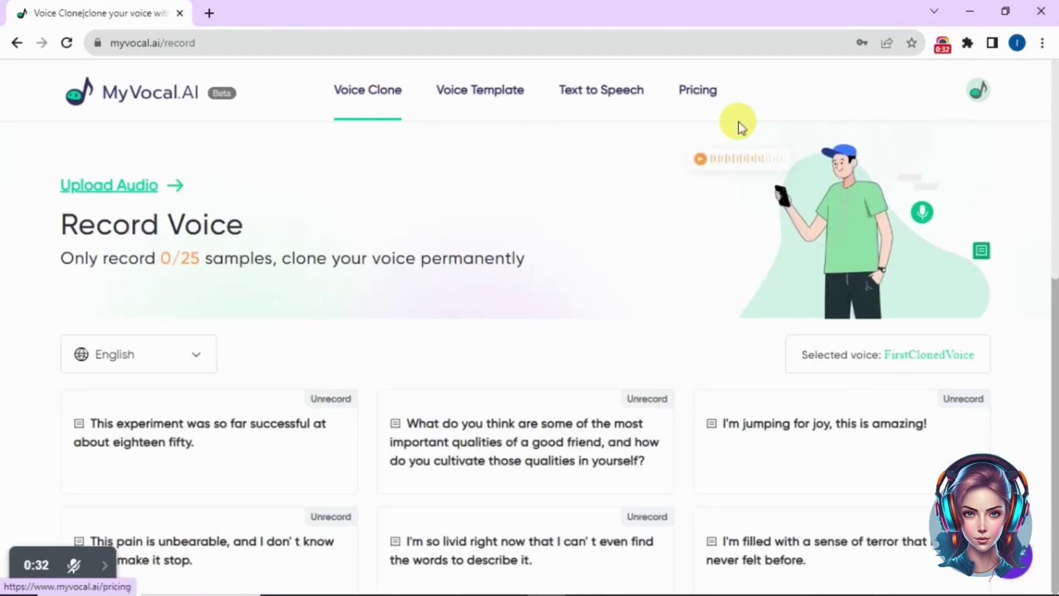
scroll(1056, 211, "down", 1)
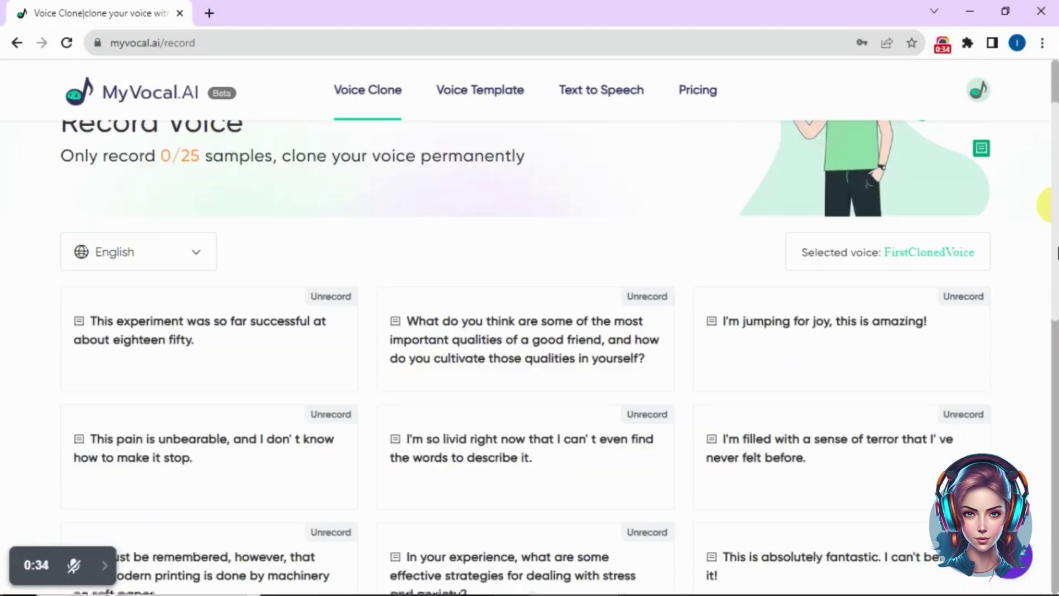
scroll(1048, 207, "down", 1)
scroll(1049, 208, "down", 1)
scroll(1045, 205, "down", 1)
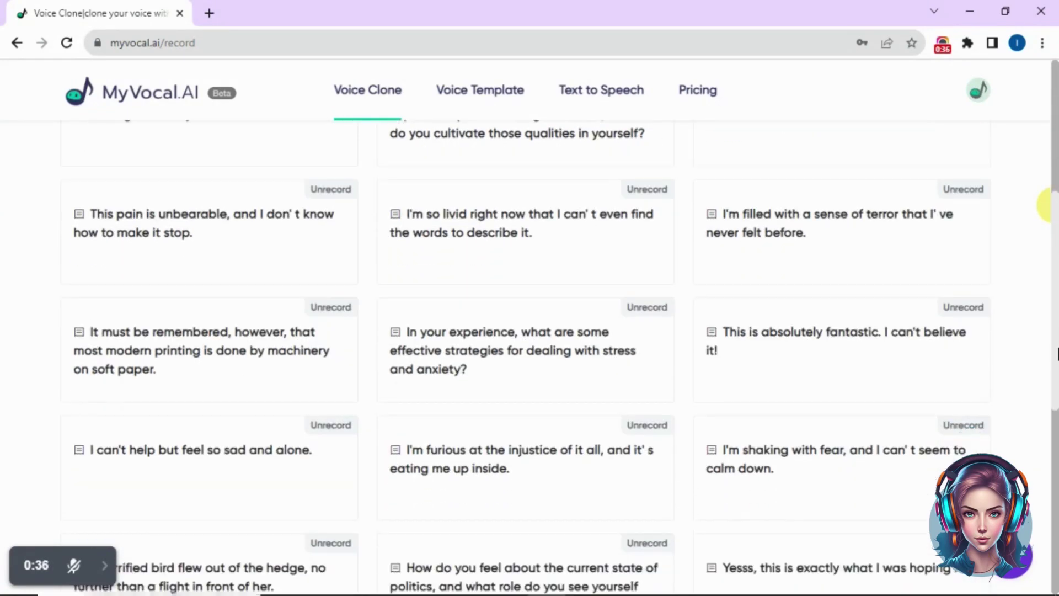
scroll(1045, 205, "down", 2)
scroll(1045, 205, "down", 2)
scroll(1046, 208, "down", 1)
scroll(1046, 208, "down", 2)
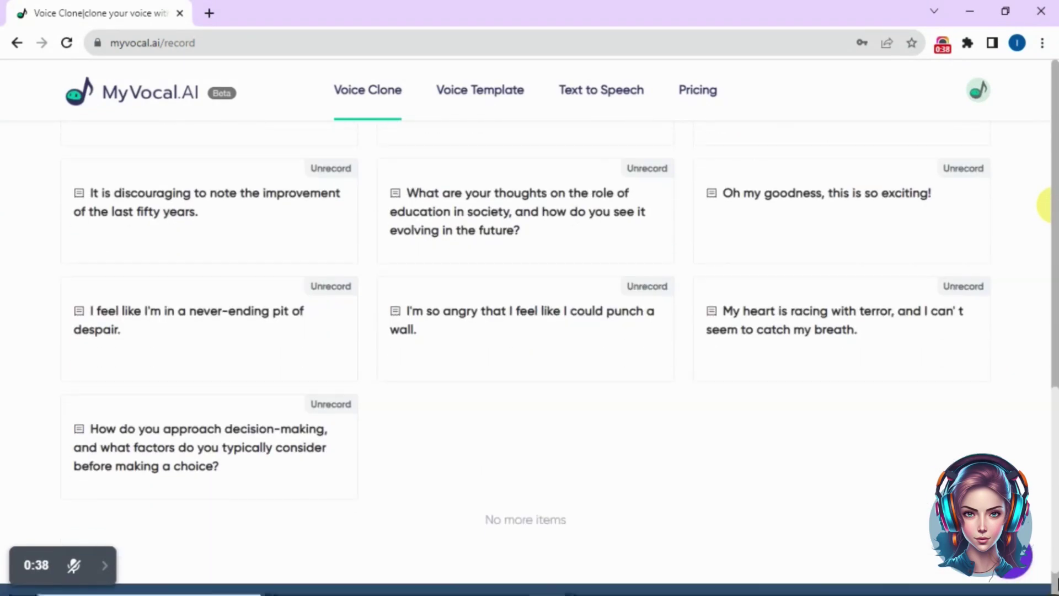
scroll(1046, 207, "down", 1)
scroll(1046, 207, "up", 1)
scroll(1046, 208, "up", 2)
scroll(1046, 207, "up", 3)
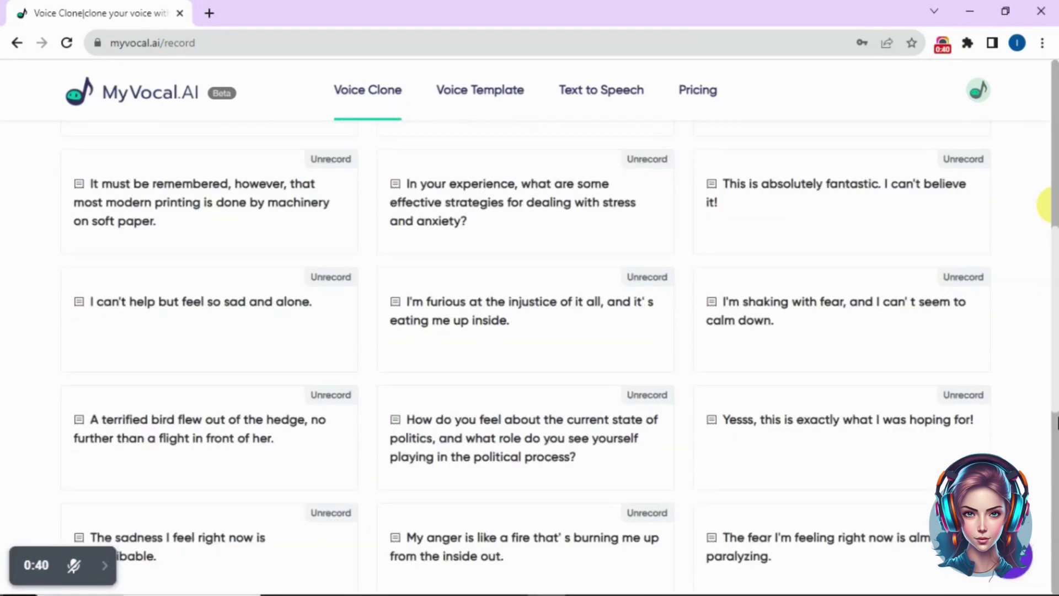
scroll(1045, 208, "up", 1)
scroll(1045, 207, "up", 1)
scroll(1045, 207, "up", 3)
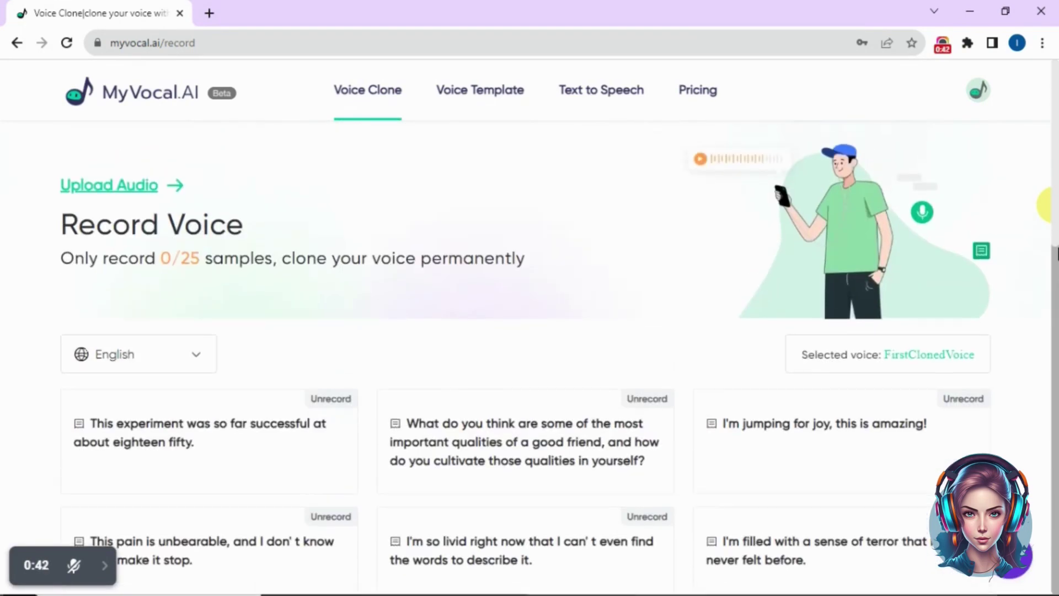
scroll(1052, 264, "down", 2)
- Record the first sample sentence with microphone access allowed, then submit it
left_click(222, 266)
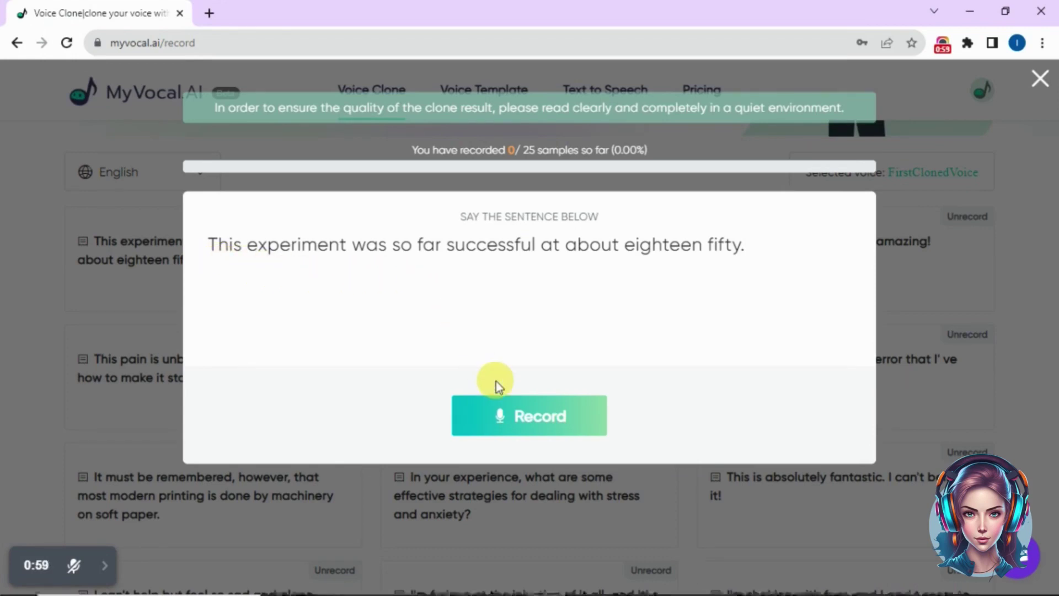
left_click(528, 421)
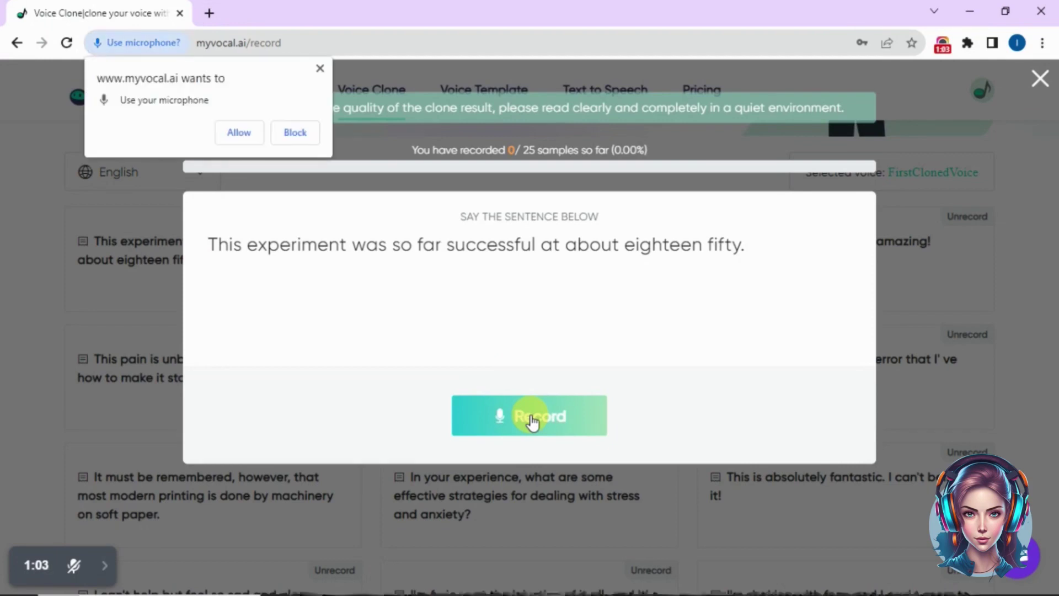
left_click(240, 134)
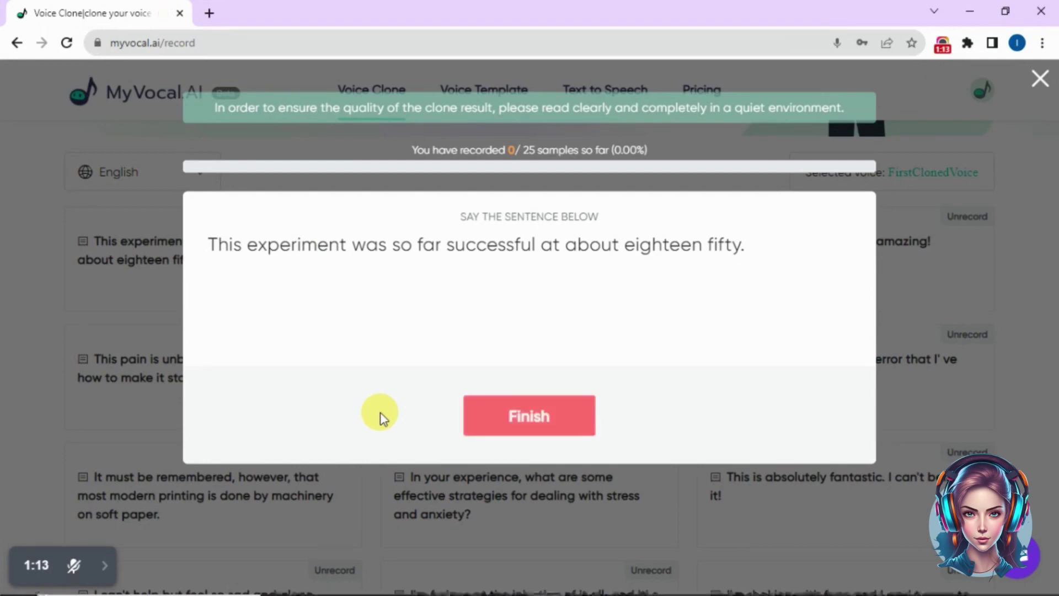
left_click(504, 430)
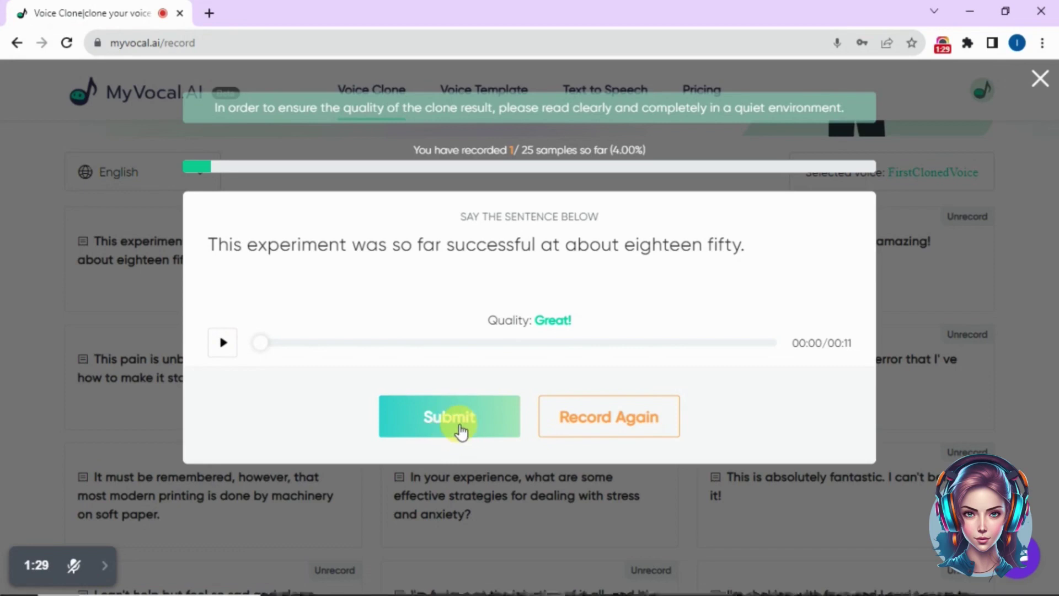
left_click(470, 430)
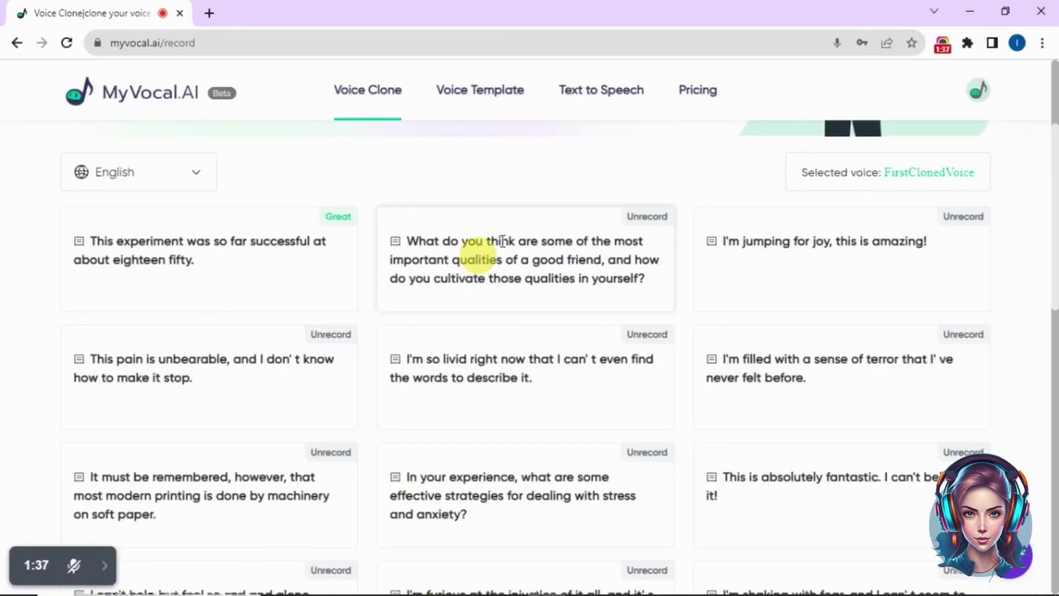
mouse_move(1055, 282)
left_mouse_down()
mouse_move(1056, 470)
mouse_move(1052, 217)
left_mouse_up()
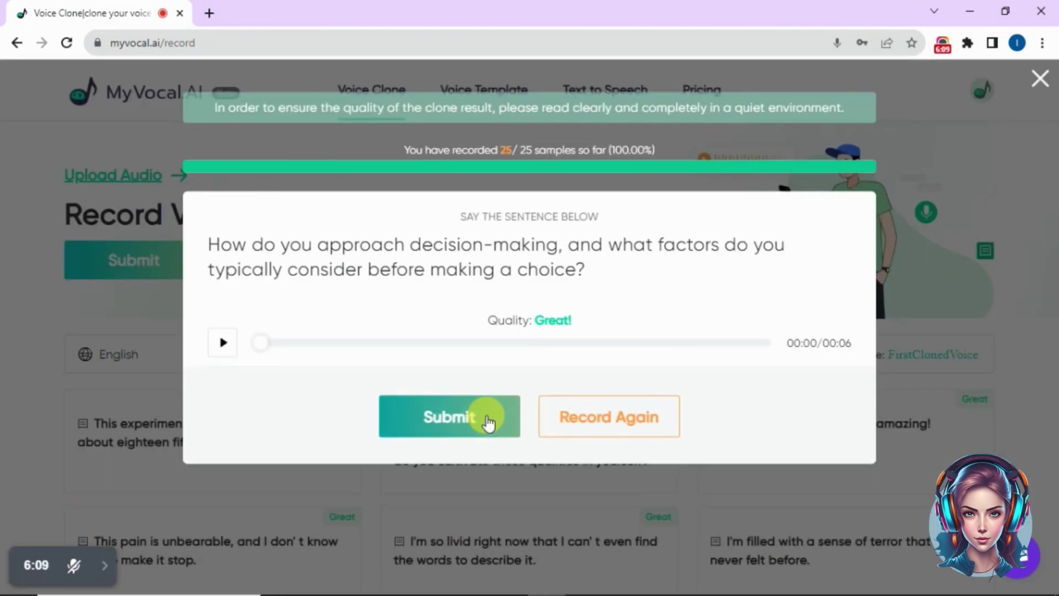
- Submit the final sample and send all recordings for FirstClonedVoice AI training
left_click(488, 418)
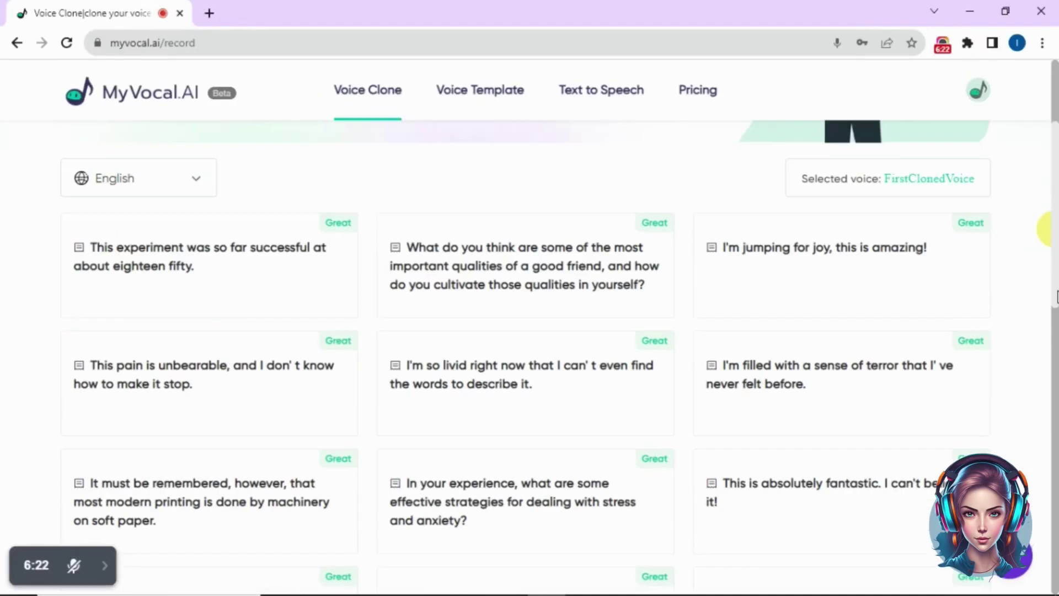
scroll(1045, 230, "down", 5)
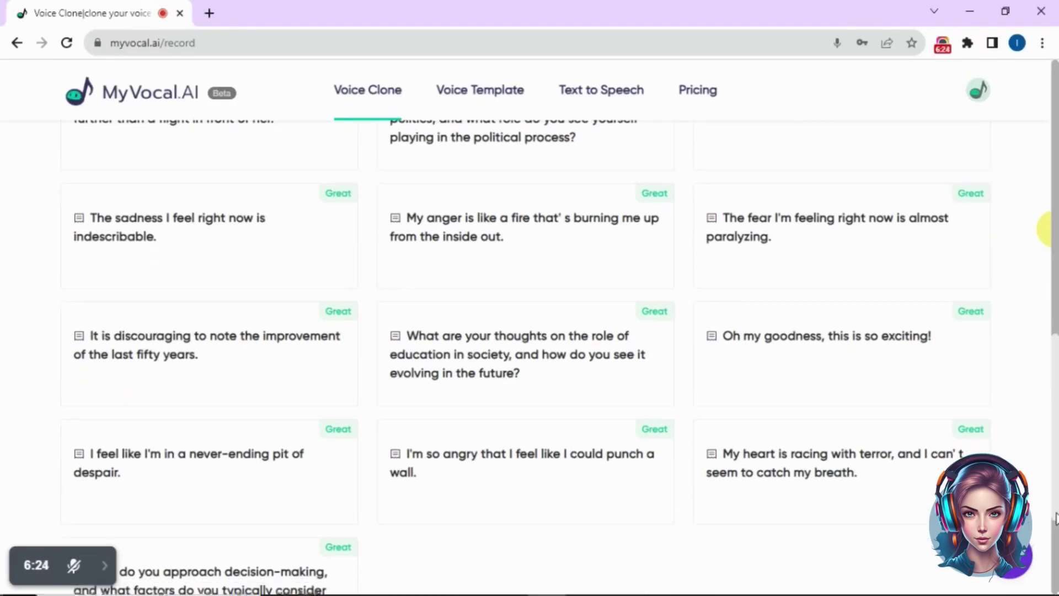
scroll(1045, 231, "up", 2)
scroll(1045, 230, "up", 6)
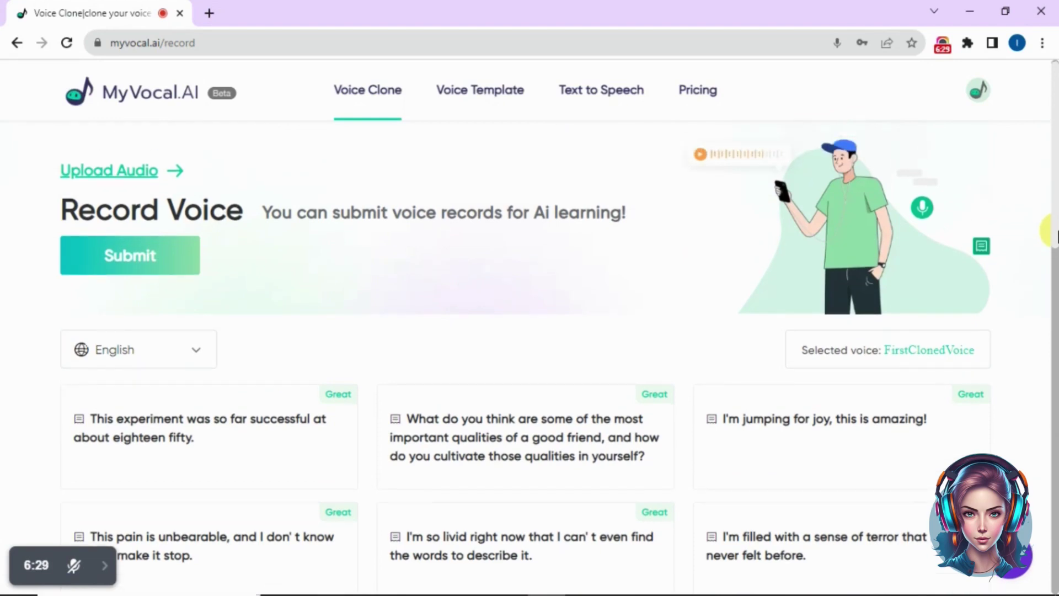
left_click(130, 259)
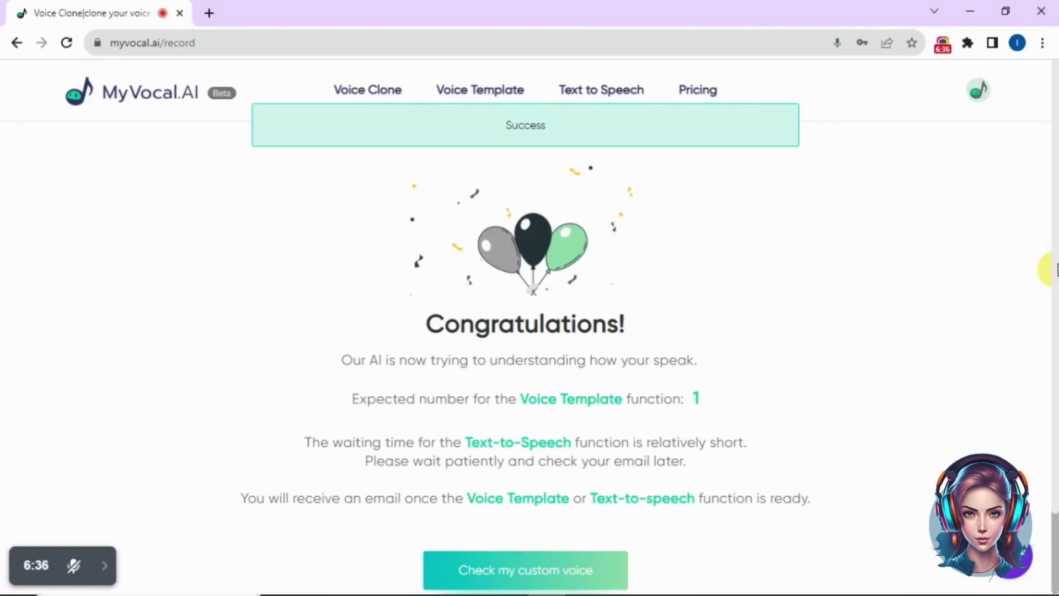
scroll(1057, 273, "down", 1)
mouse_move(1058, 288)
left_mouse_down()
mouse_move(1057, 322)
mouse_move(1057, 312)
left_mouse_up()
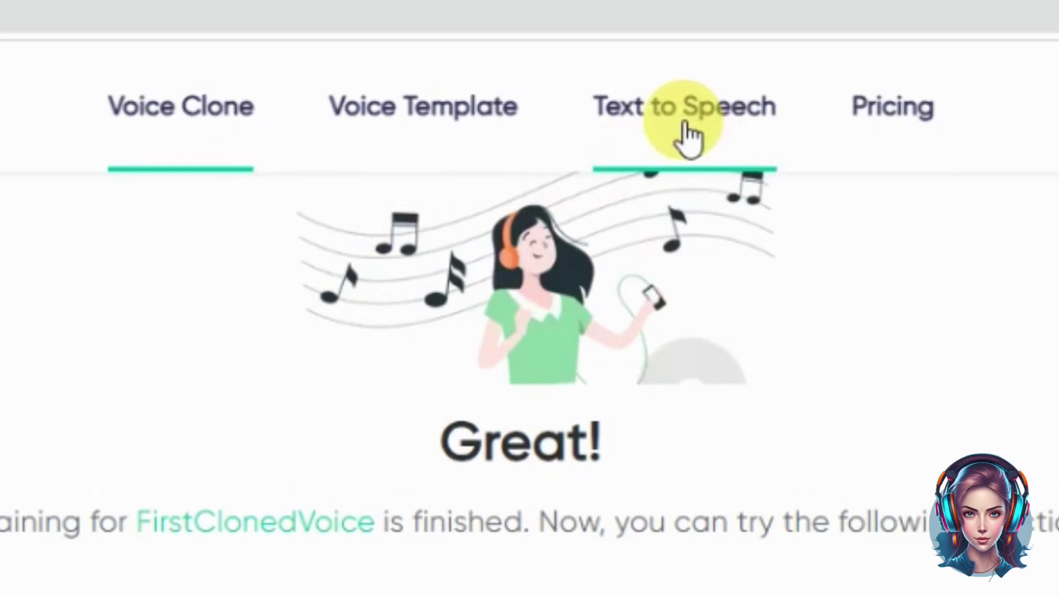
- Start a new text-to-speech clip spoken by FirstClonedVoice
left_click(684, 124)
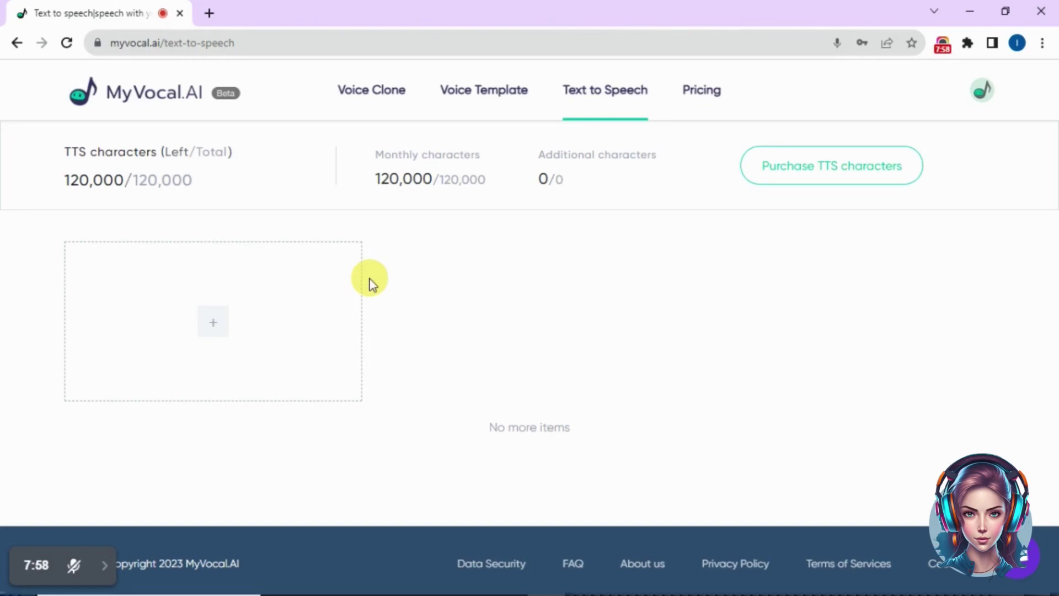
left_click(214, 335)
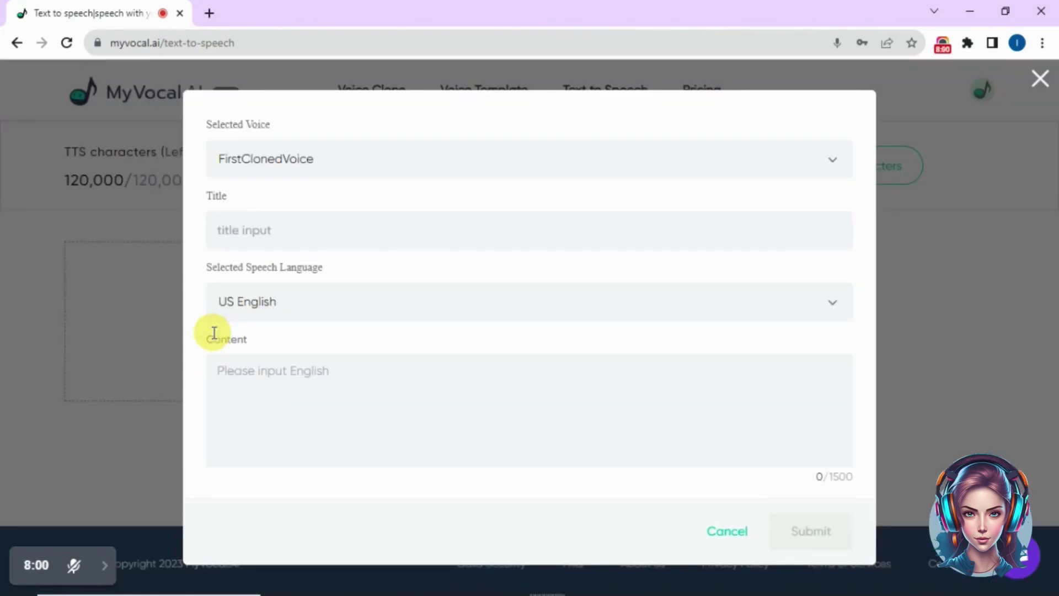
left_click(388, 163)
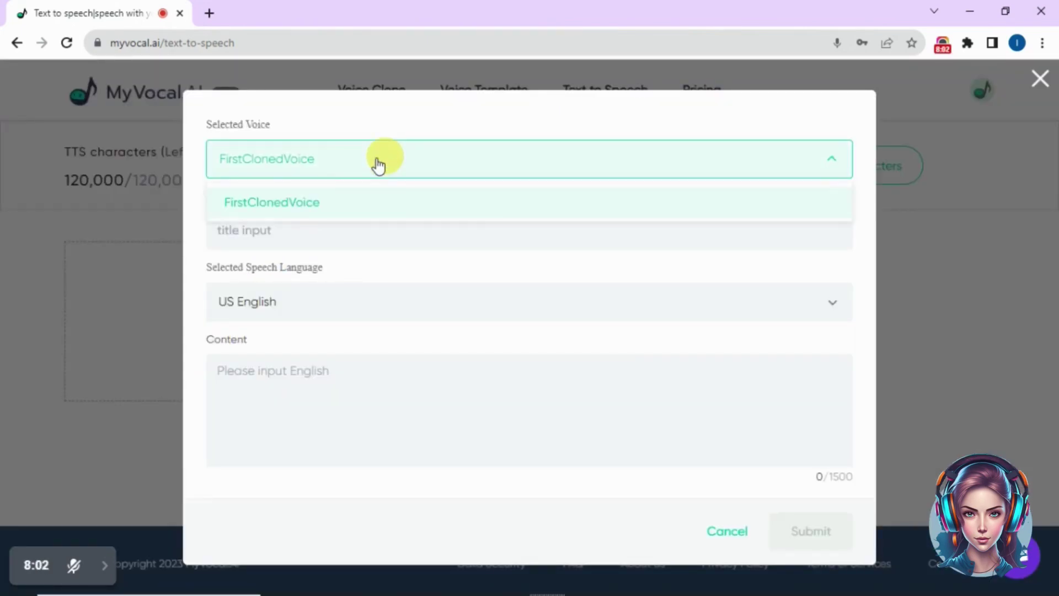
left_click(364, 240)
type("My voice")
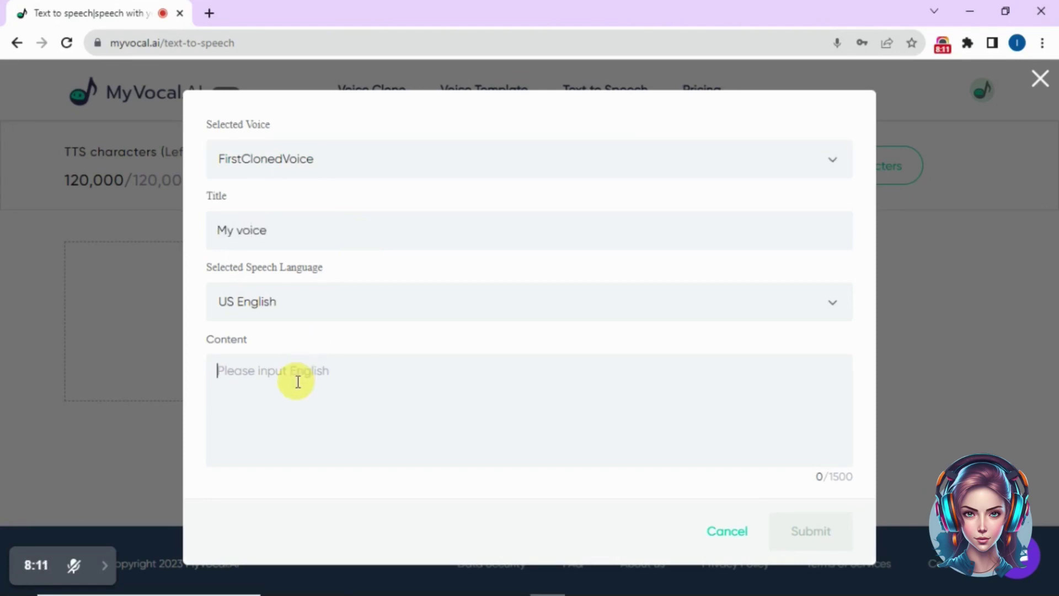
type("Hi")
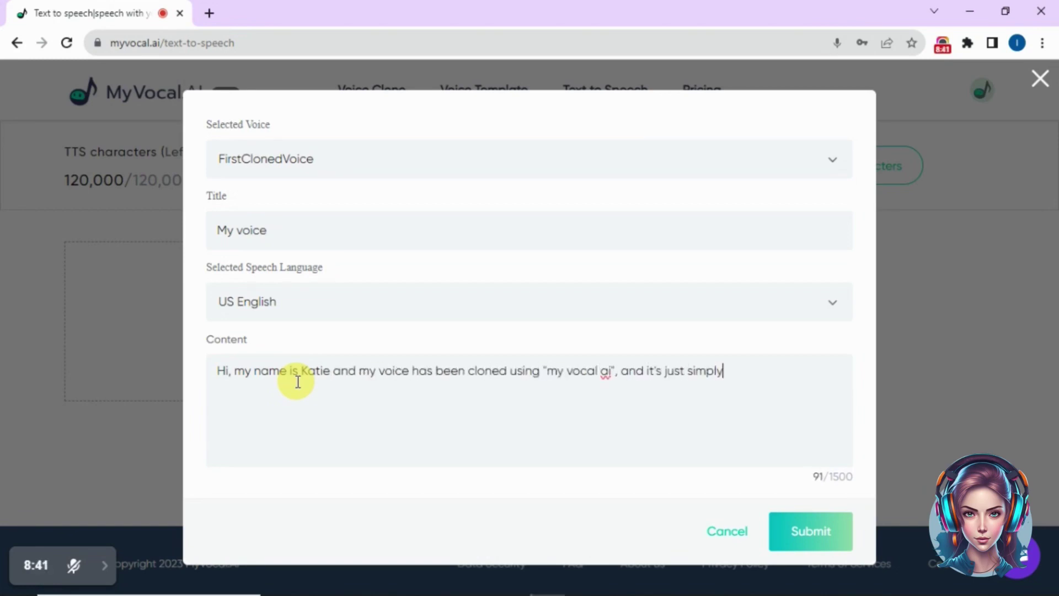
type(" amazing!")
- Generate it in English with original accent, then download and email the My voice MP3
left_click(820, 307)
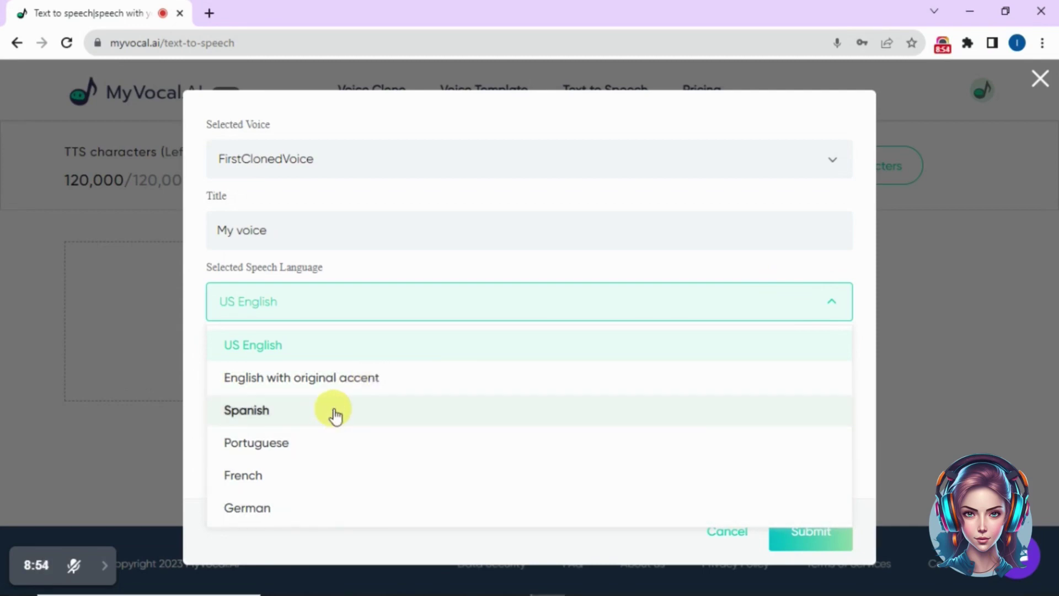
left_click(354, 390)
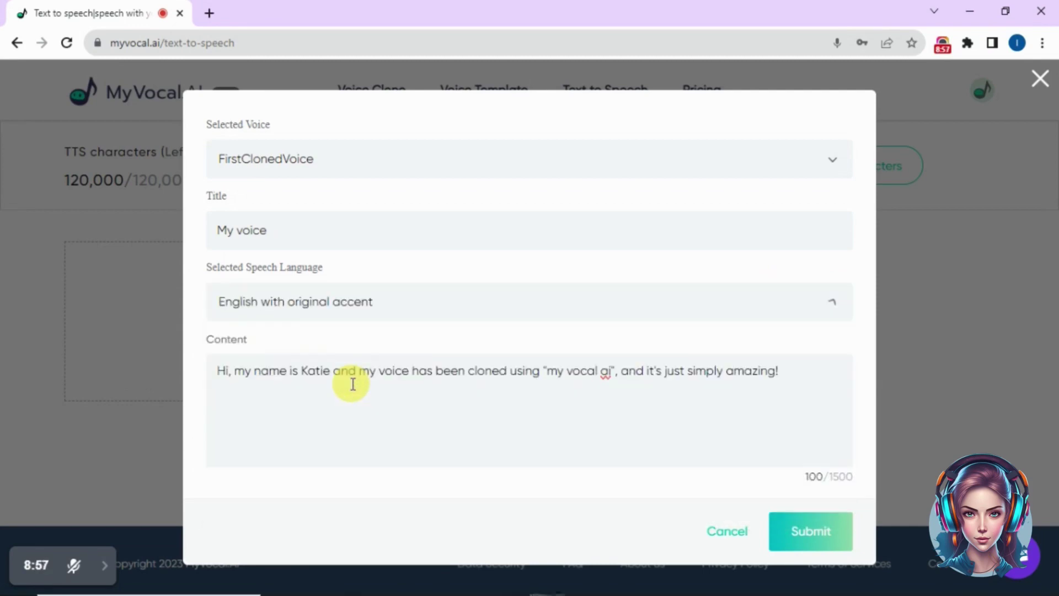
left_click(822, 534)
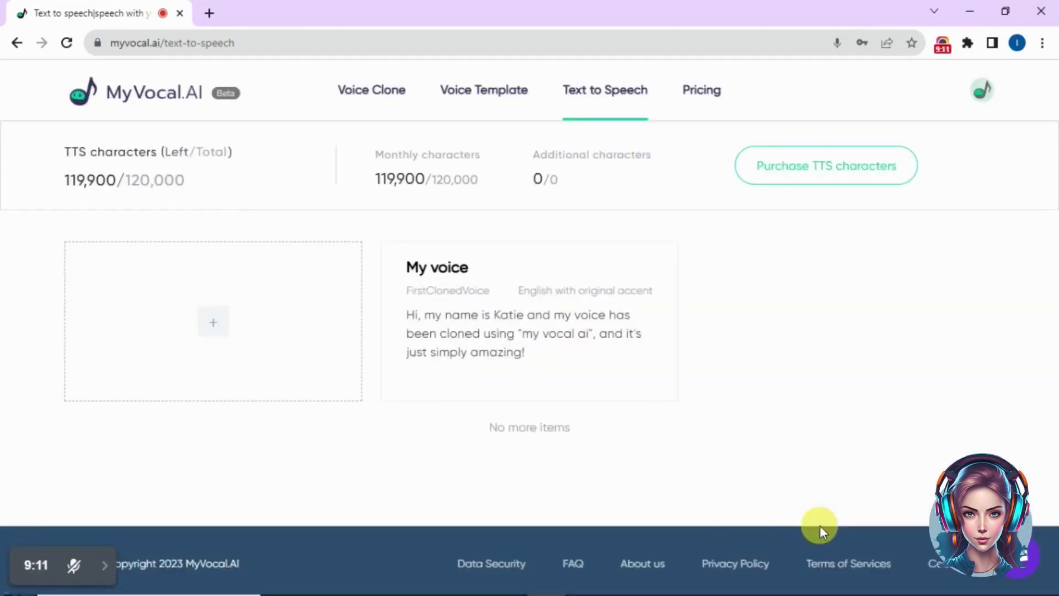
mouse_move(530, 348)
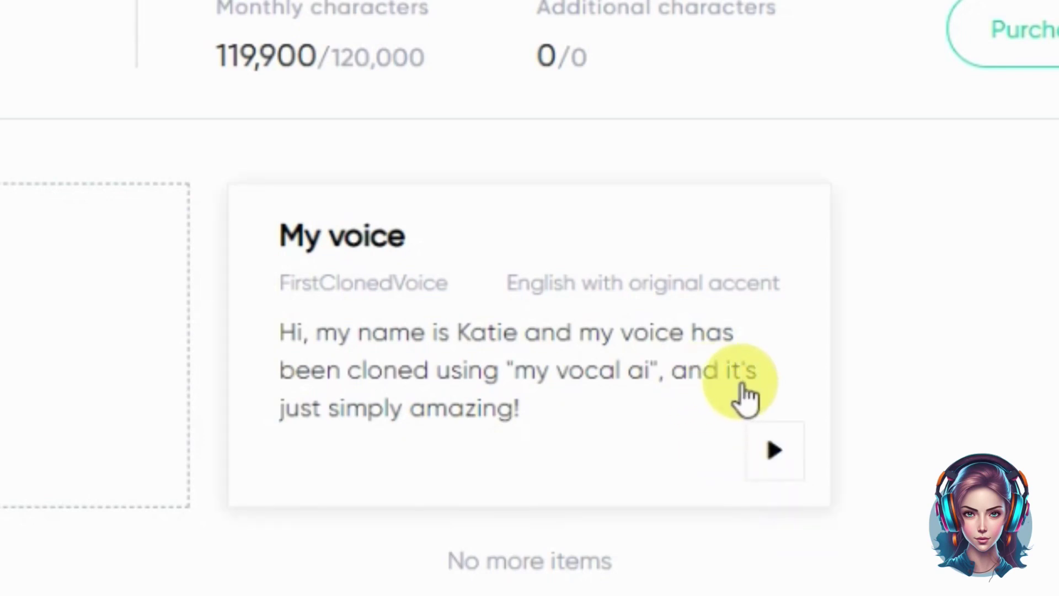
left_click(585, 285)
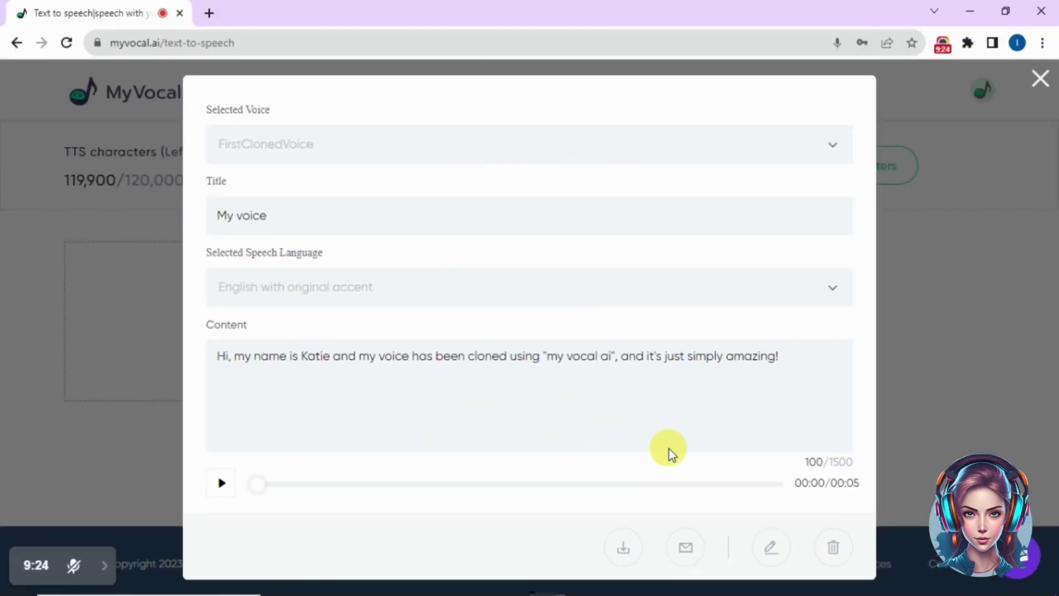
left_click(623, 547)
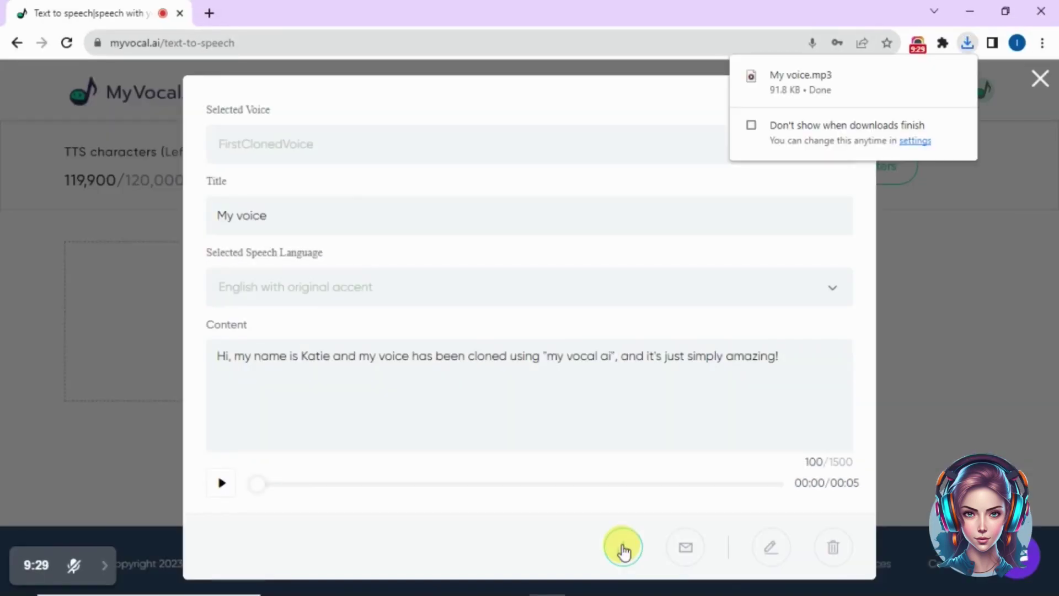
left_click(686, 547)
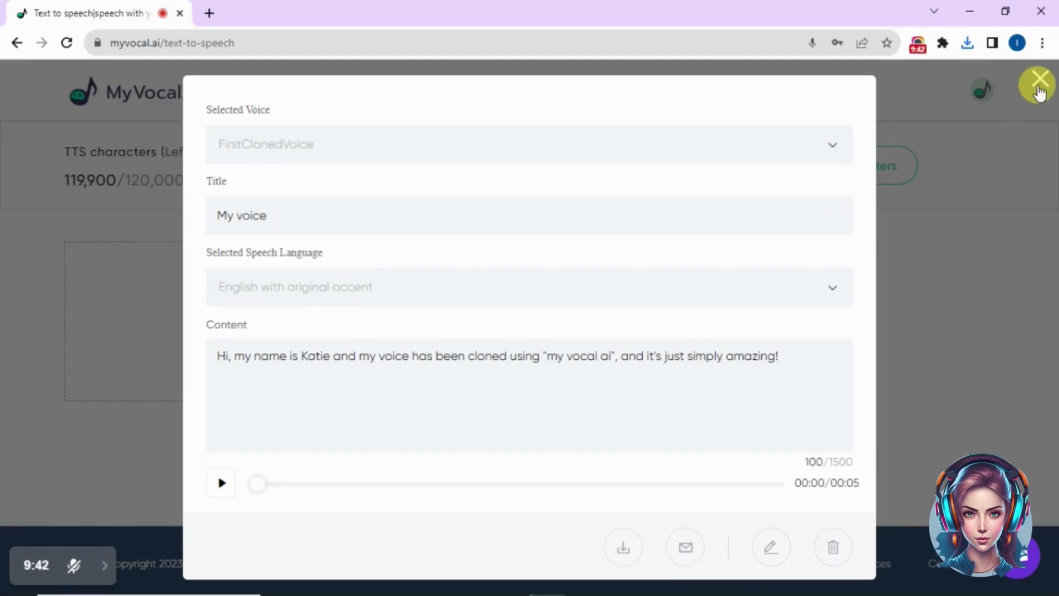
- Generate a second speech clip, Untitle1, in FirstClonedVoice
left_click(1039, 87)
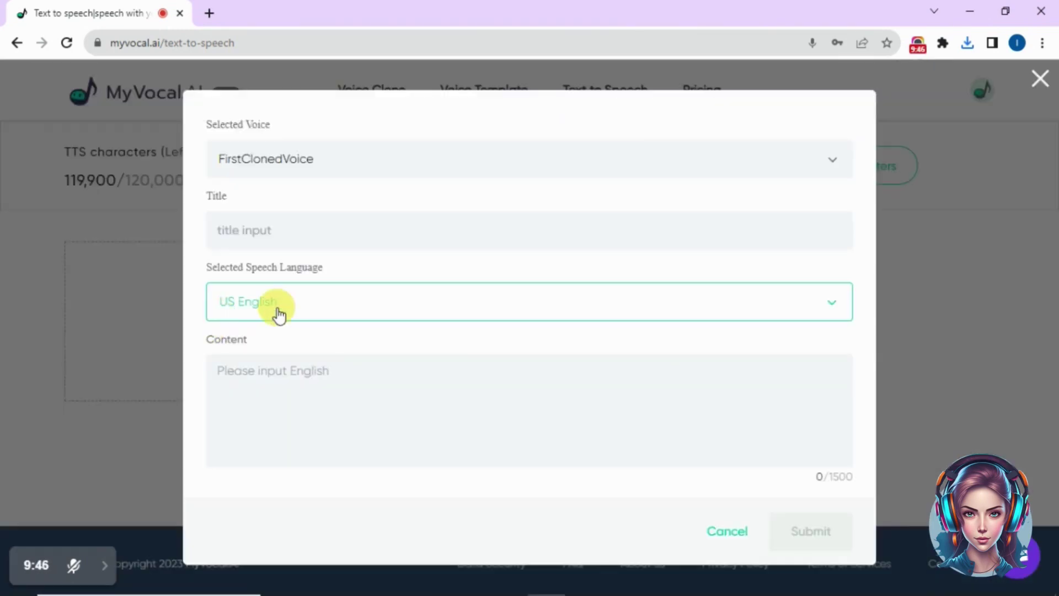
left_click(297, 382)
type("Hi, I")
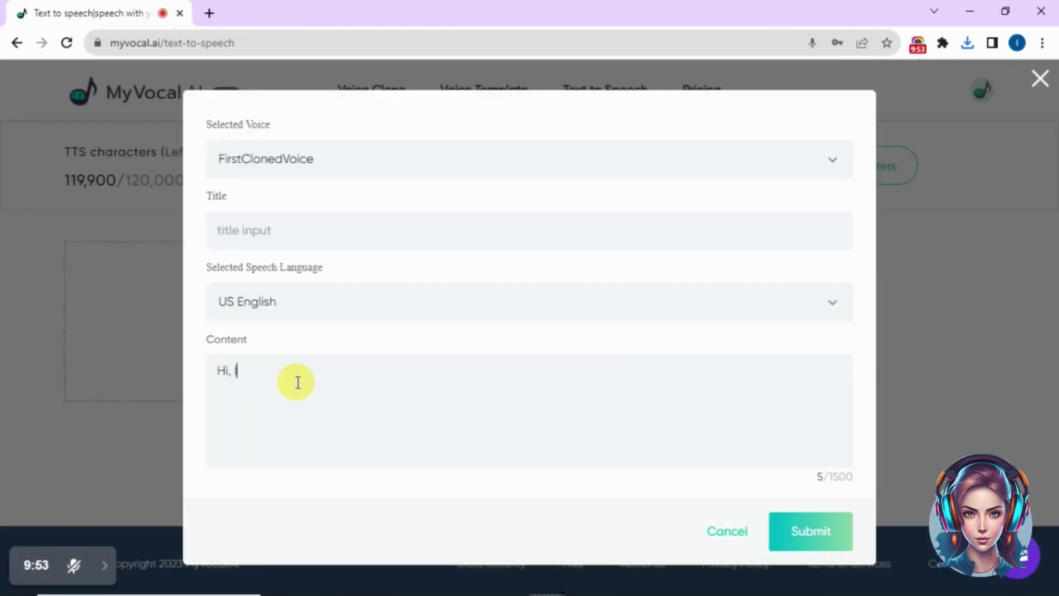
type(" am hazel and my voice has been beautifully cloned by \"my vocal ai\"")
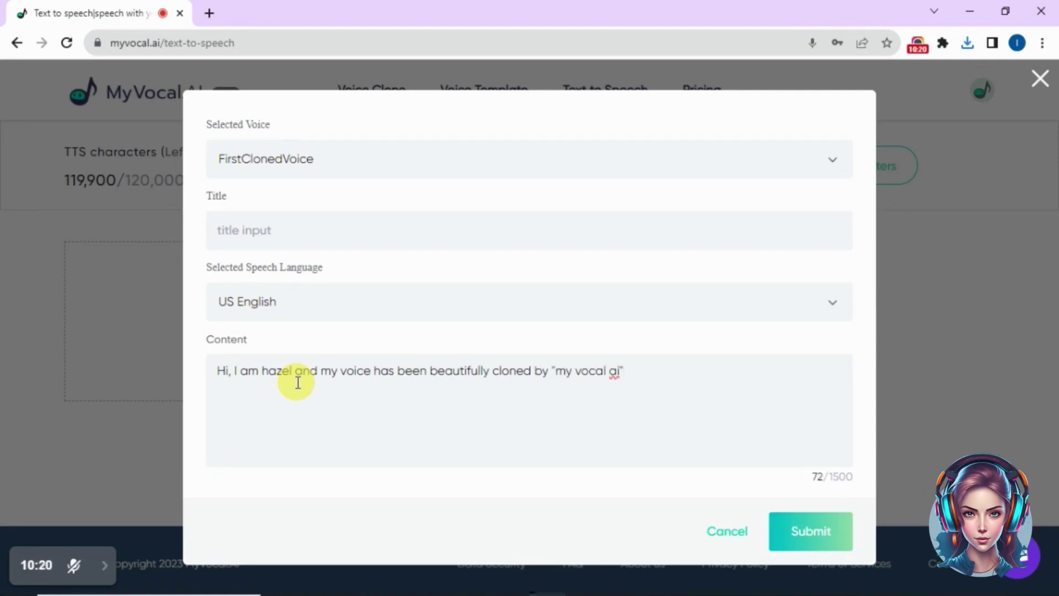
type(", and i am just simply in love with this website!")
left_click(811, 531)
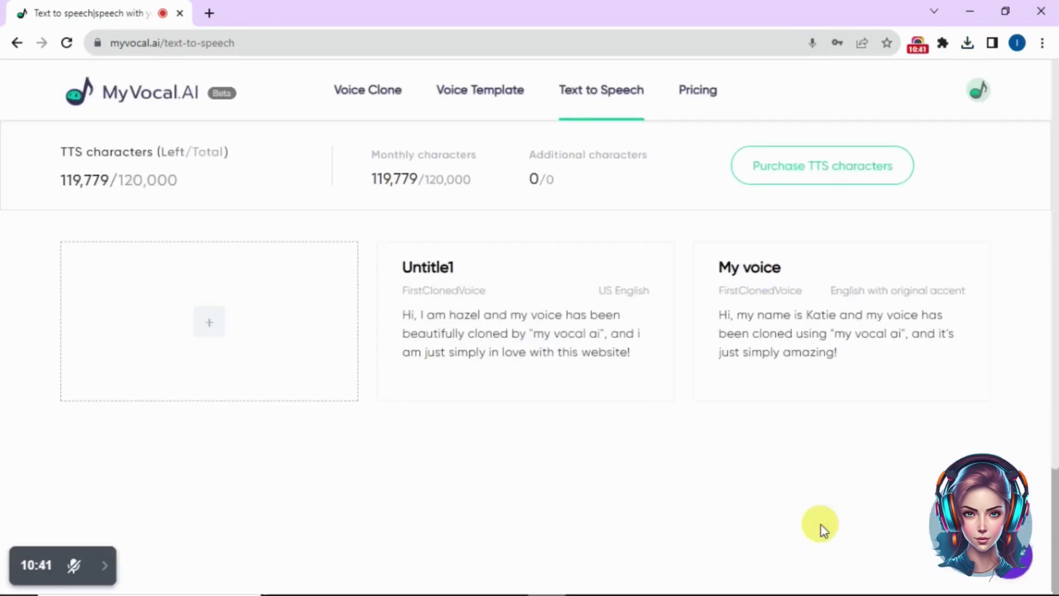
mouse_move(526, 321)
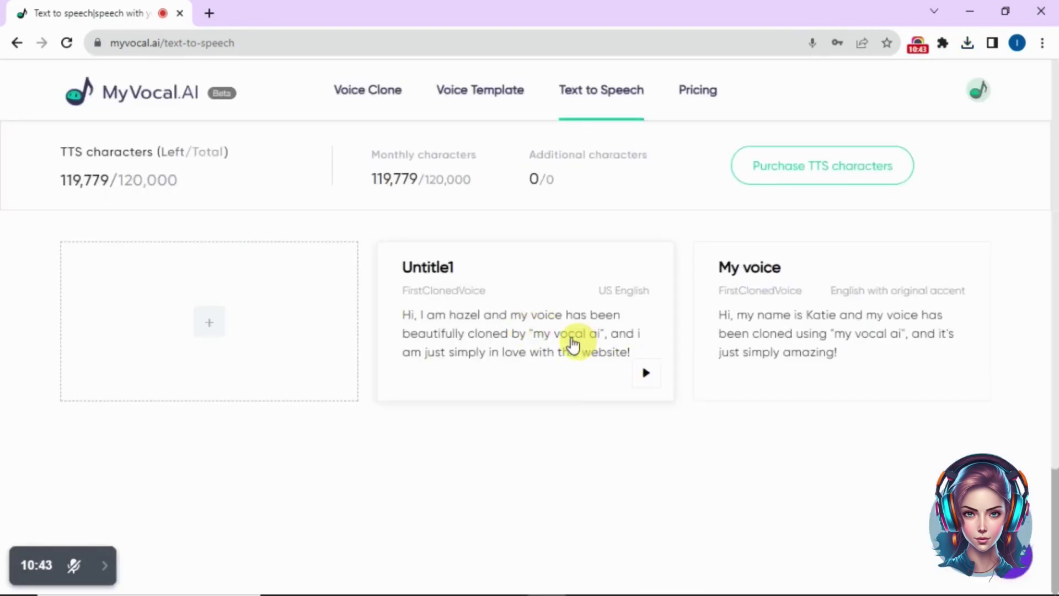
- Play the Untitle1 clip and download it as an MP3
left_click(570, 340)
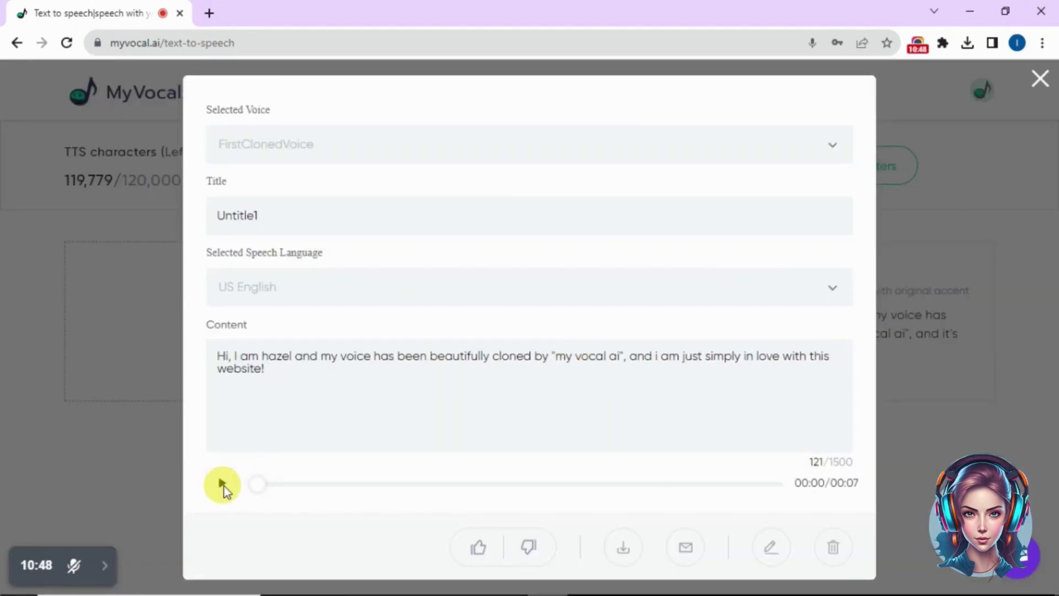
left_click(225, 485)
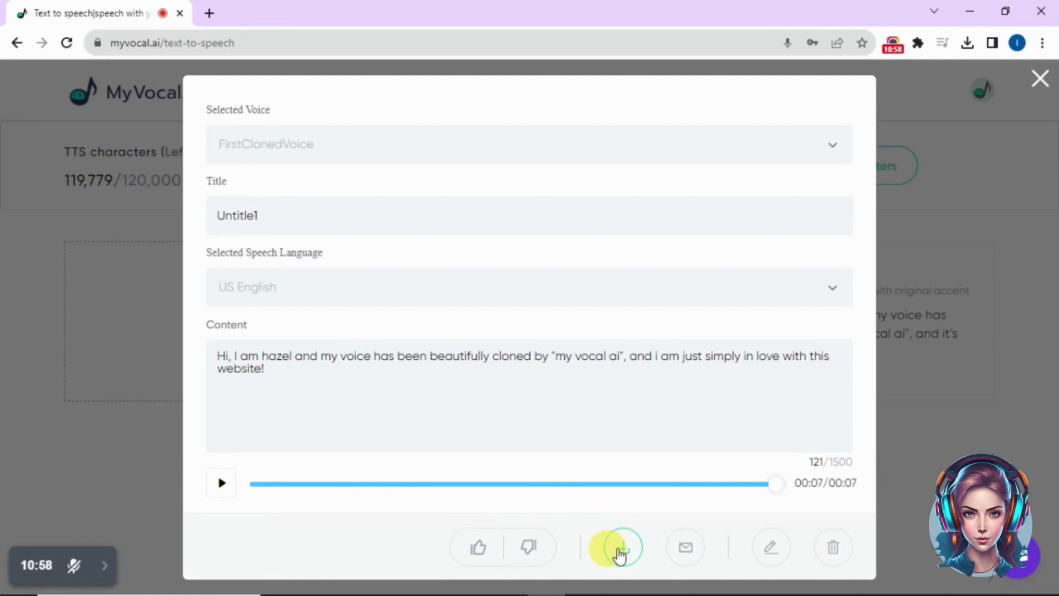
left_click(623, 548)
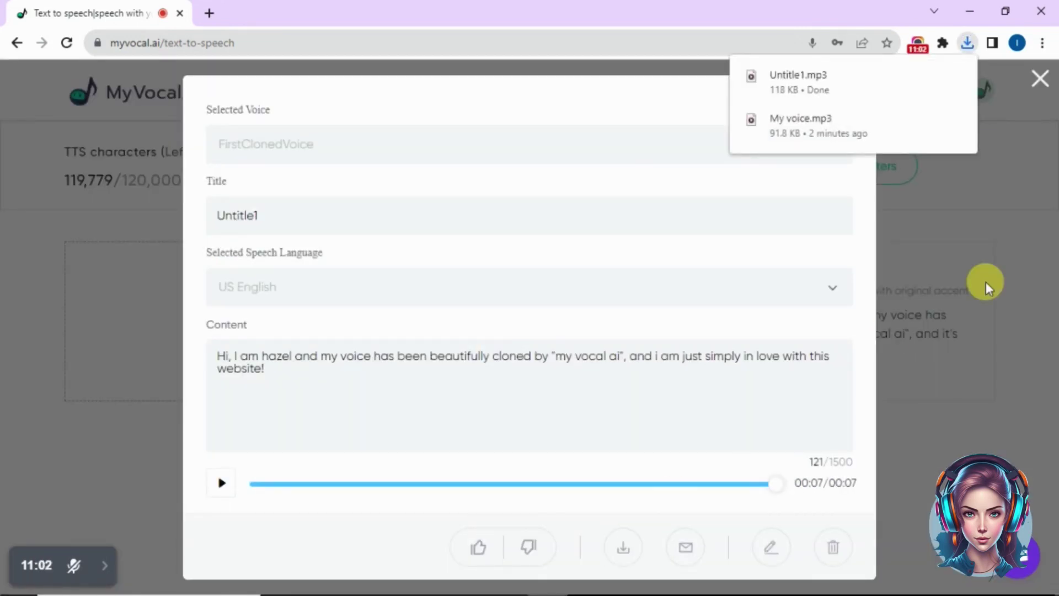
left_click(990, 286)
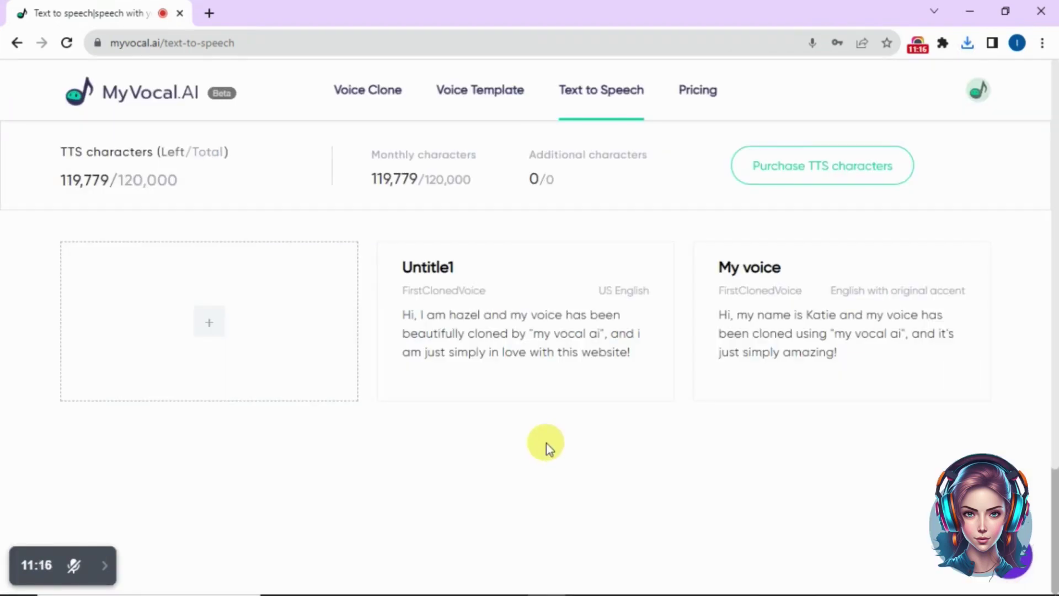
- Open the Voice Template library of songs like Cheap Thrills, Say So and Lovely
left_click(492, 101)
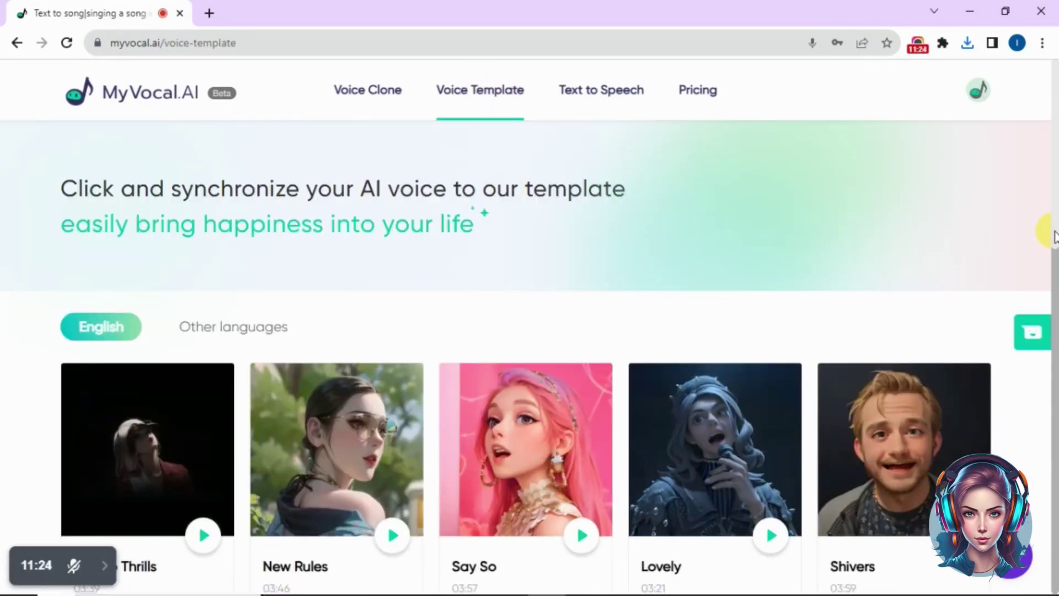
mouse_move(1054, 232)
left_mouse_down()
mouse_move(1056, 497)
mouse_move(1057, 203)
left_mouse_up()
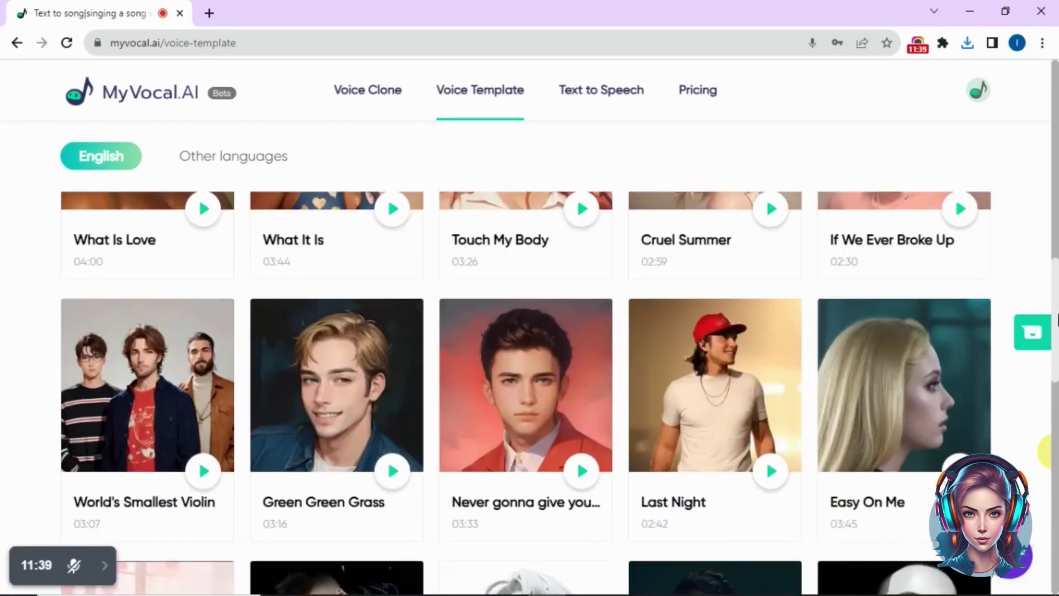
scroll(1045, 451, "up", 10)
scroll(1041, 450, "down", 2)
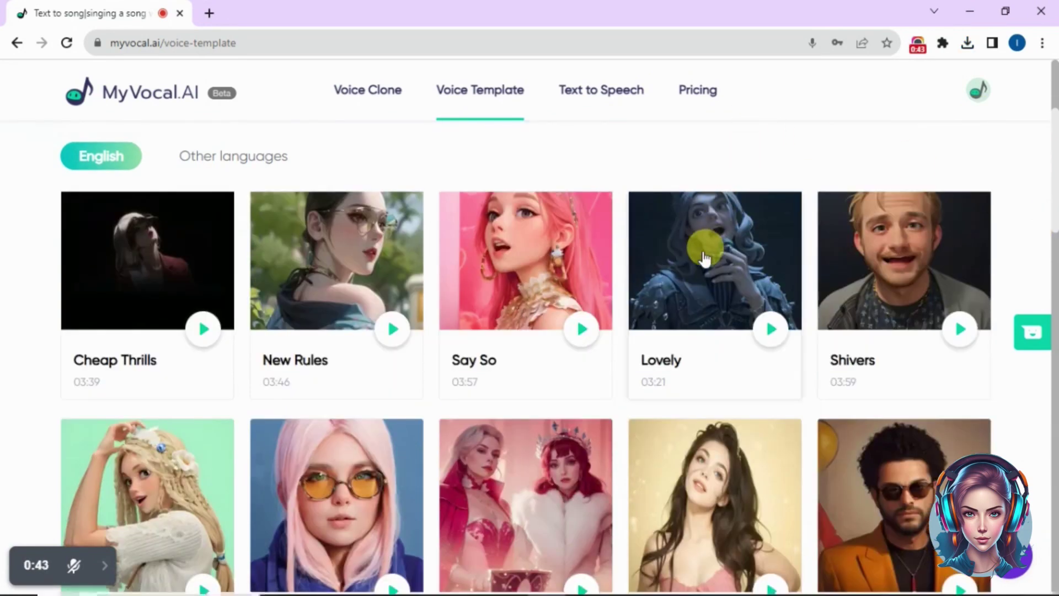
- Sync FirstClonedVoice to the Lovely template and download the resulting track
left_click(715, 282)
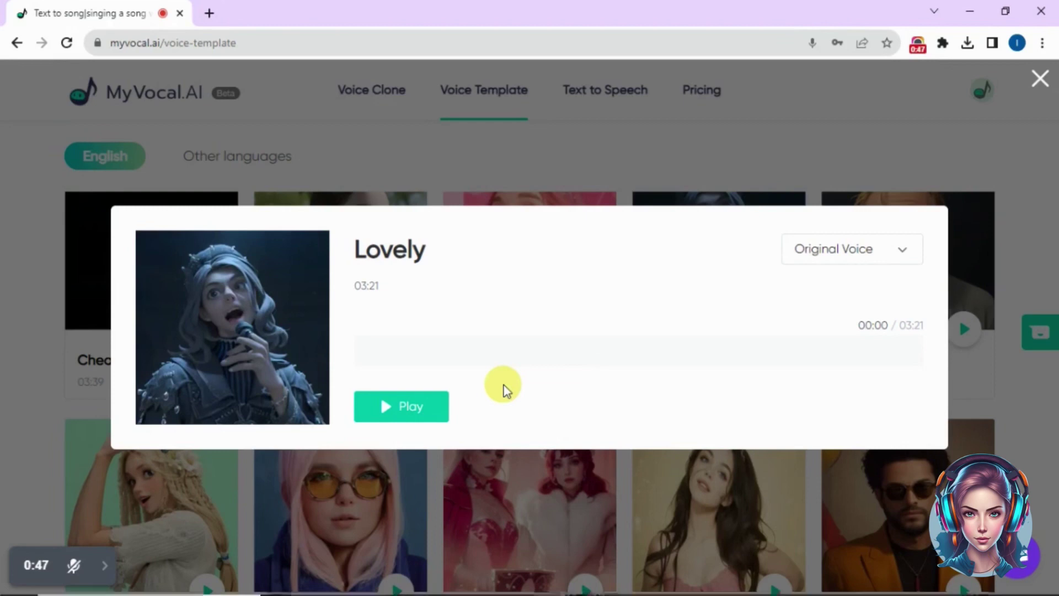
left_click(406, 417)
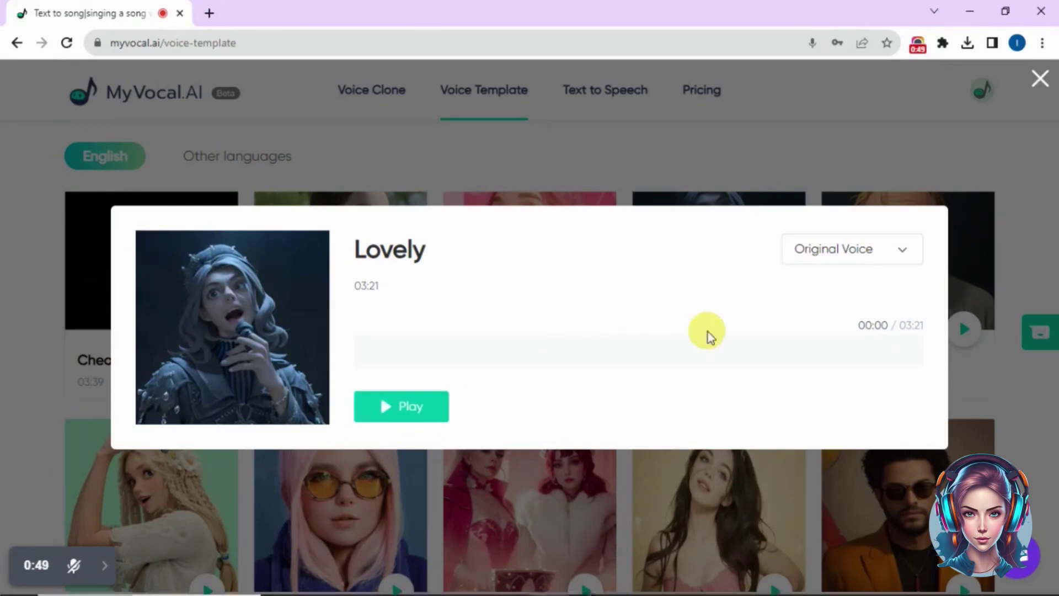
left_click(873, 252)
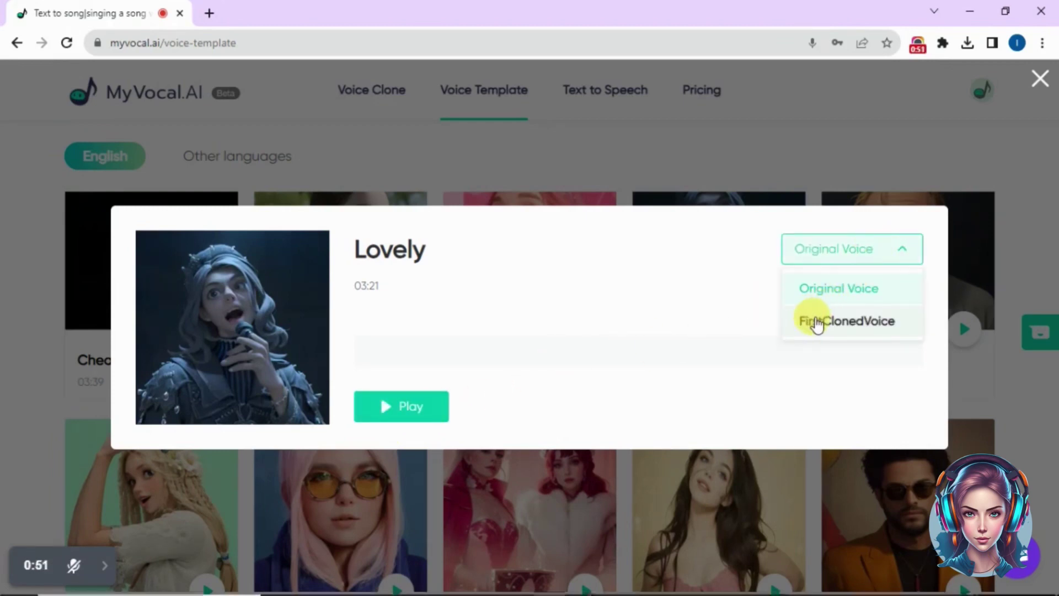
left_click(818, 323)
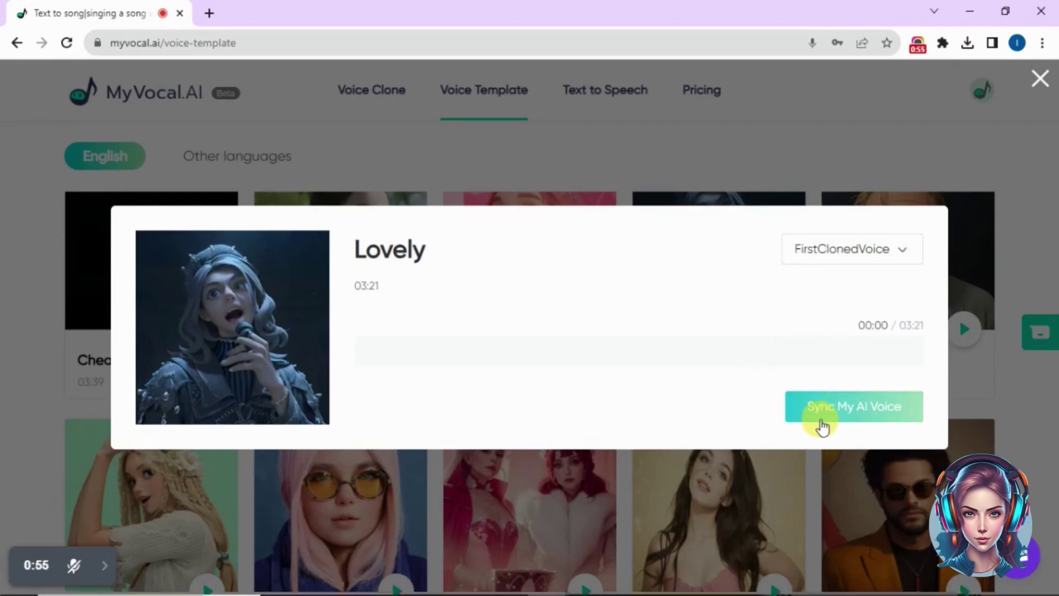
left_click(821, 422)
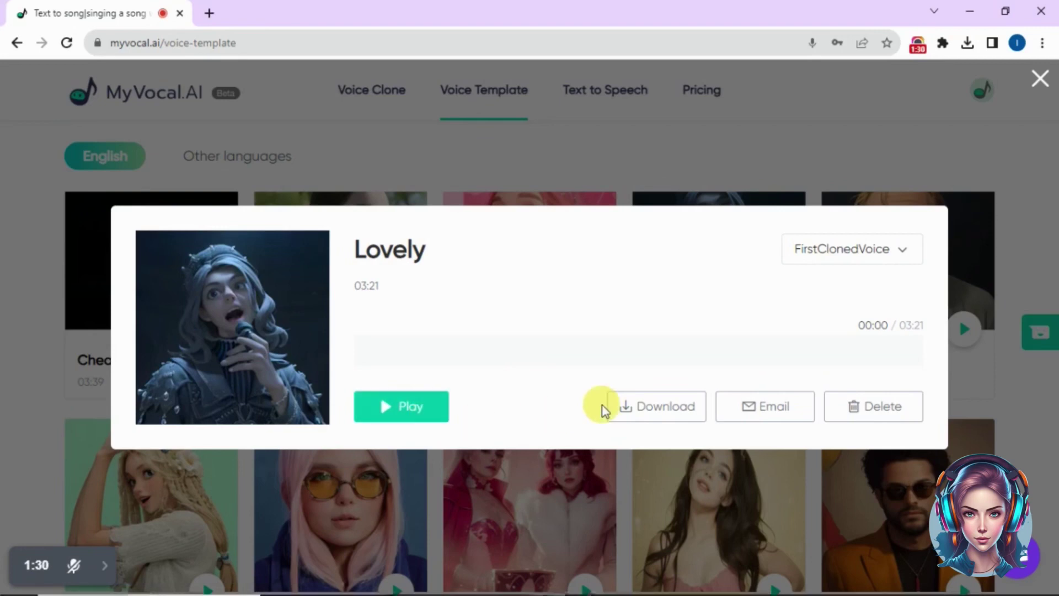
left_click(667, 411)
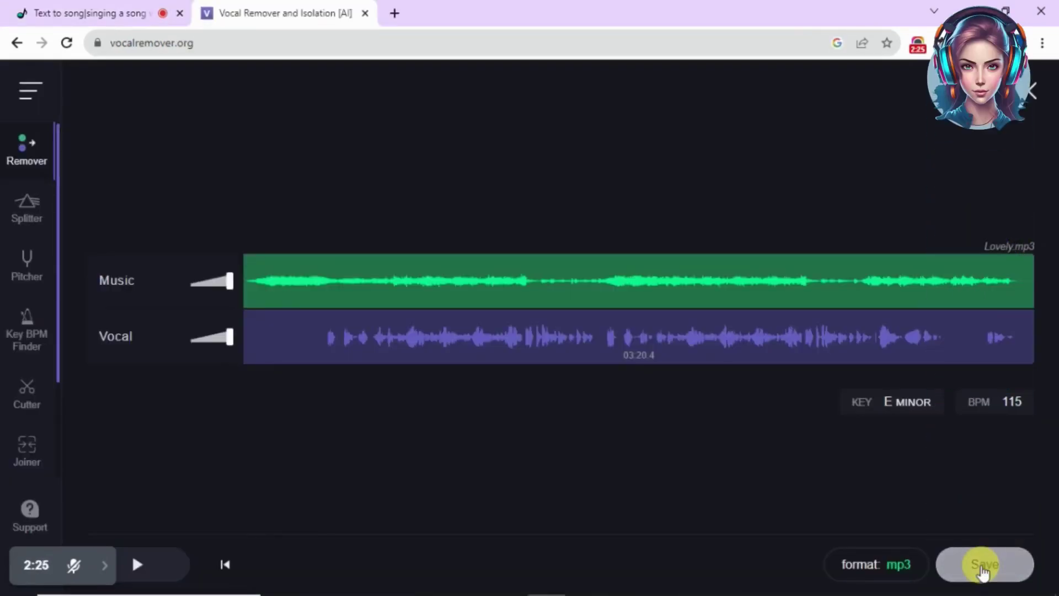
- Save only the Vocal track of the separated Lovely song
left_click(982, 564)
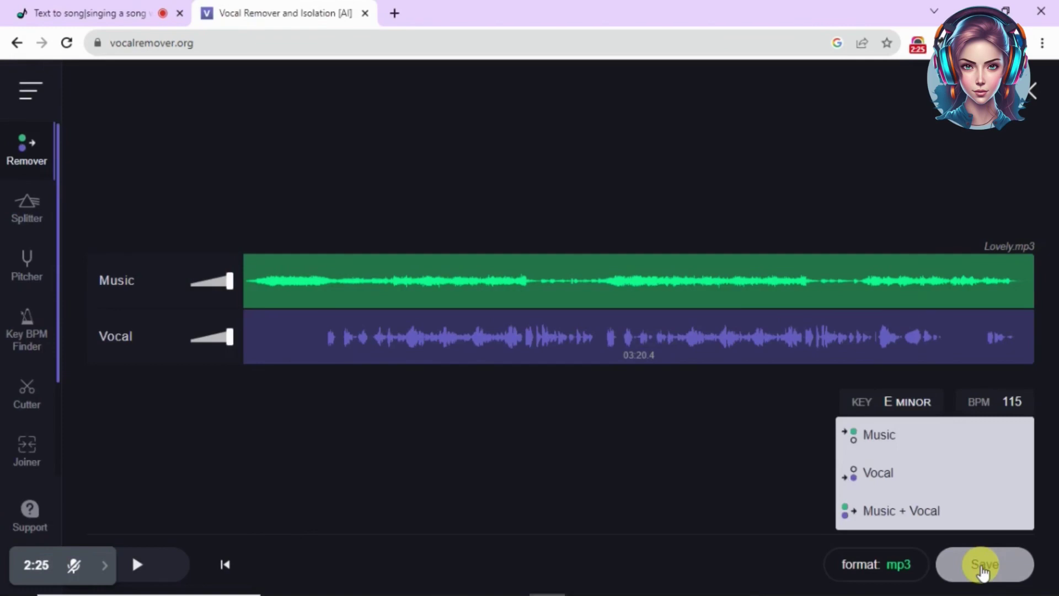
left_click(880, 480)
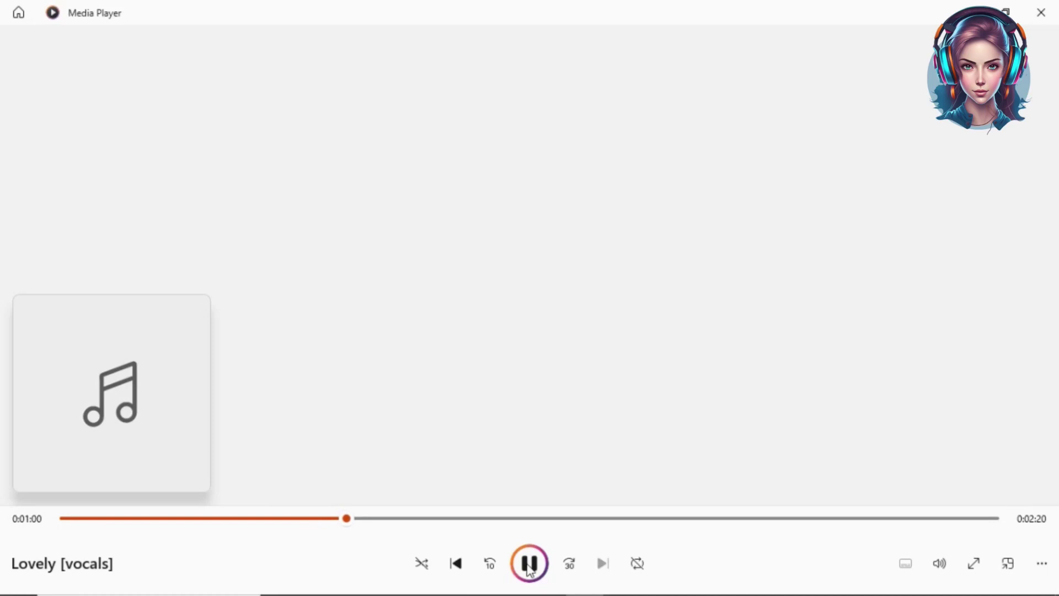
- Pause the Lovely vocals track in Media Player at about one minute
left_click(529, 565)
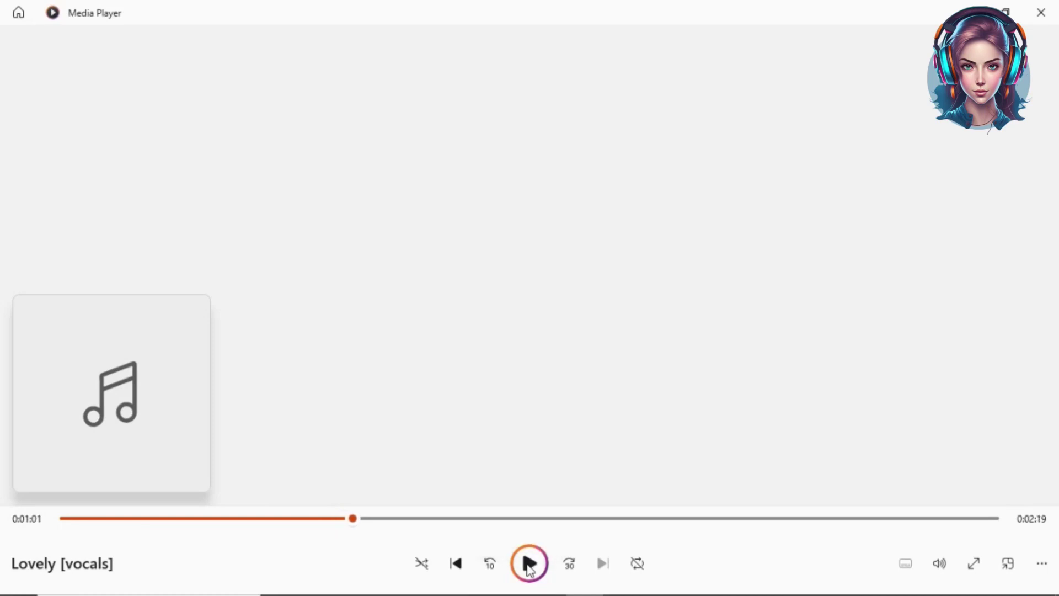